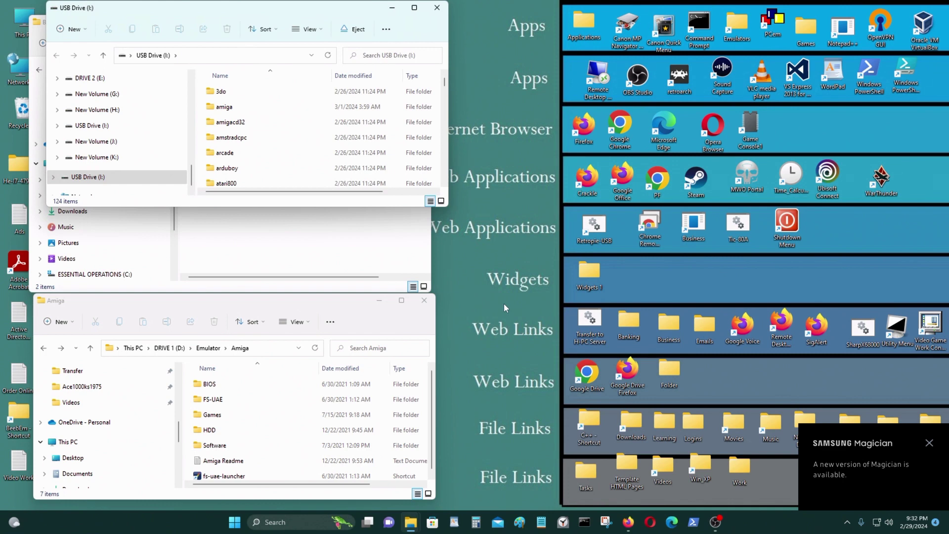
Move the USB Drive (I:) window clear of the other two folder windows and make it taller.
{"action": "left_click_drag", "start_coordinate": [195, 8], "coordinate": [617, 60]}
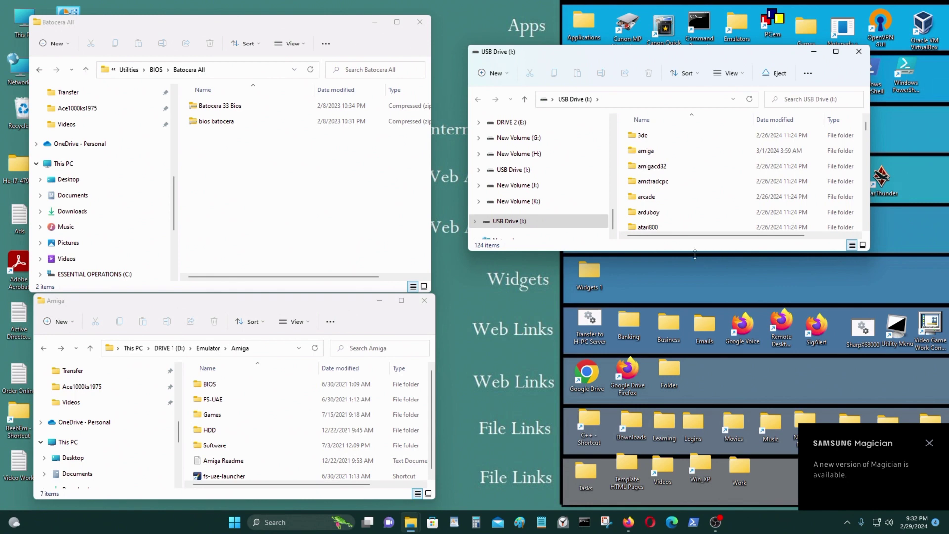
{"action": "left_click_drag", "start_coordinate": [696, 252], "coordinate": [695, 419]}
Switch to Firefox and find the ZIP download on the archive.org page for Batocera 33 Bios, then return to the folder windows.
{"action": "left_click", "coordinate": [628, 522]}
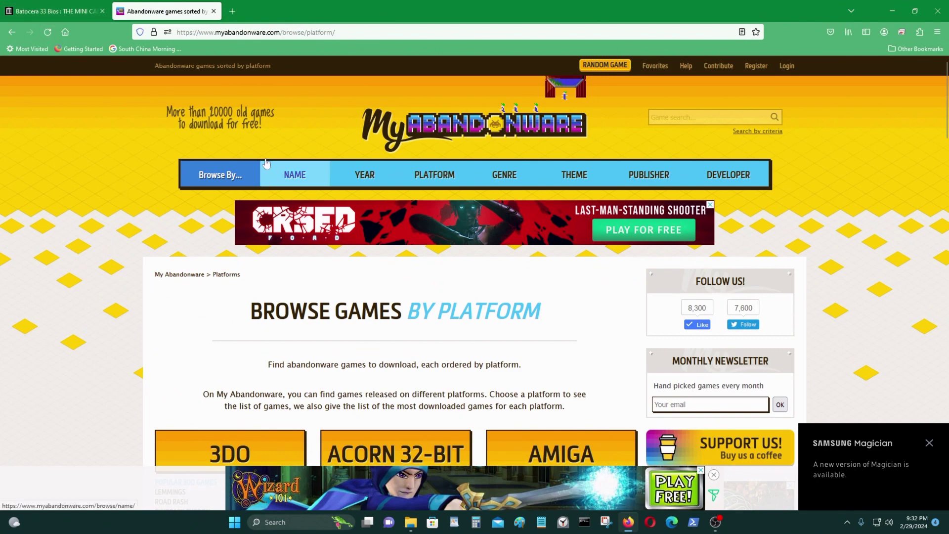
{"action": "left_click", "coordinate": [42, 9]}
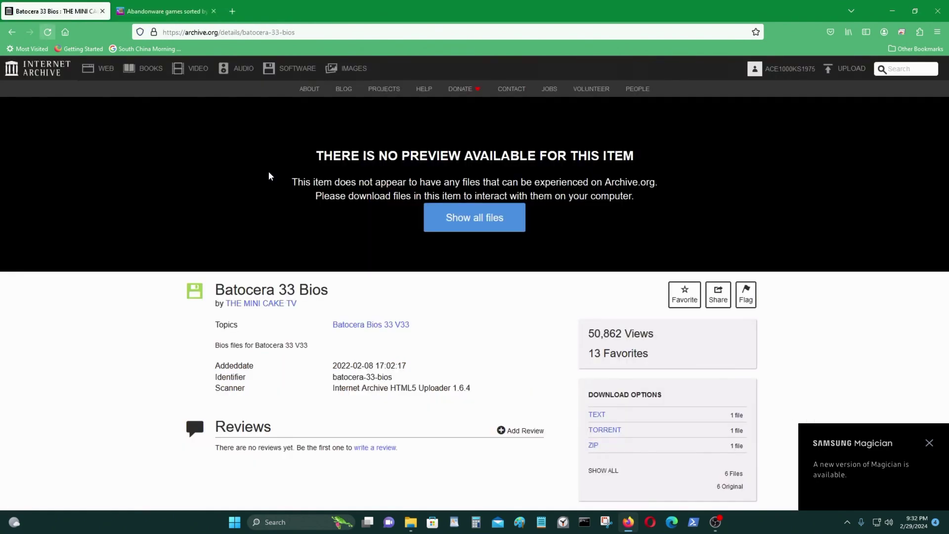
{"action": "scroll", "coordinate": [467, 180], "scroll_direction": "down", "scroll_amount": 2}
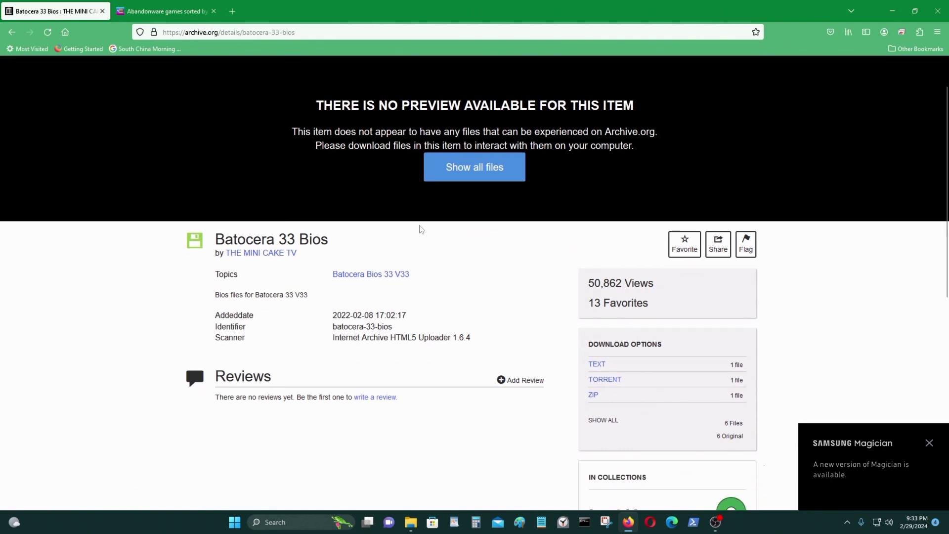
{"action": "scroll", "coordinate": [420, 228], "scroll_direction": "down", "scroll_amount": 2}
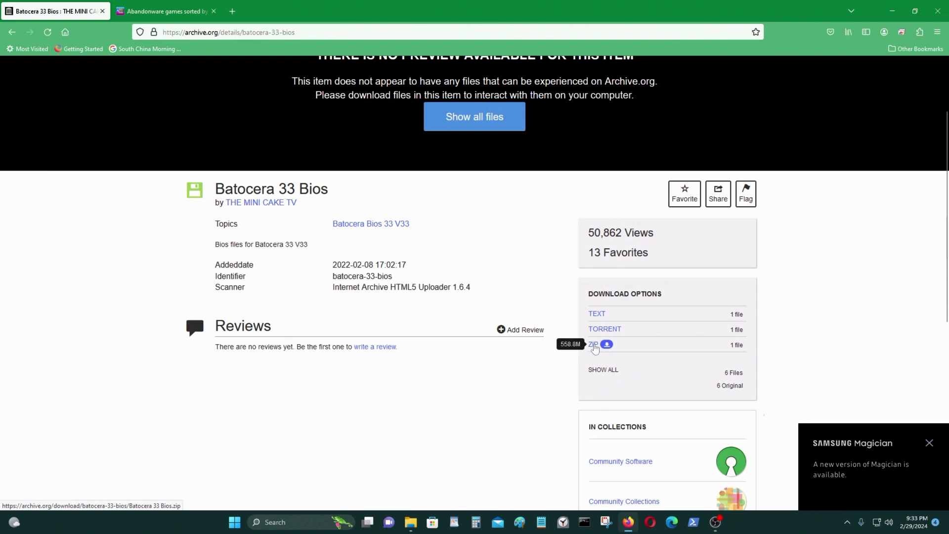
{"action": "left_click", "coordinate": [594, 344]}
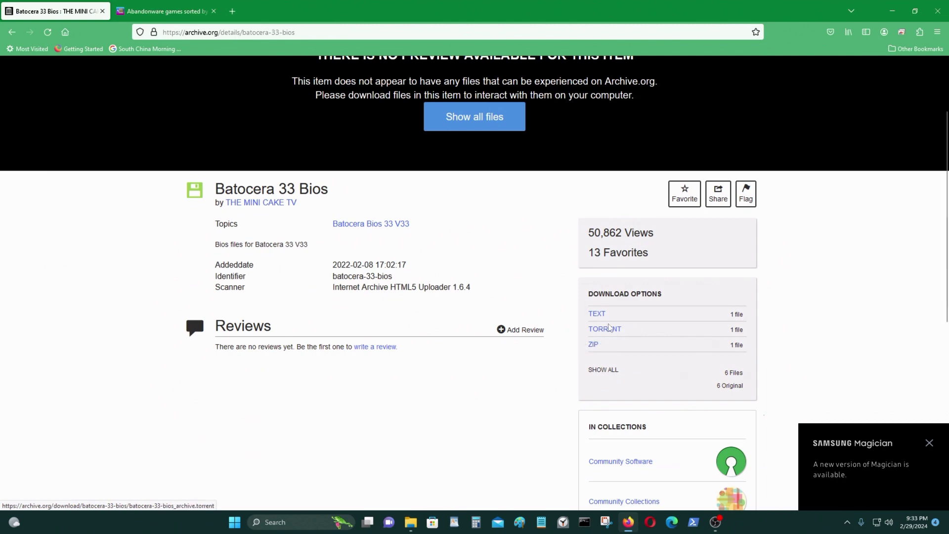
{"action": "left_click", "coordinate": [893, 12]}
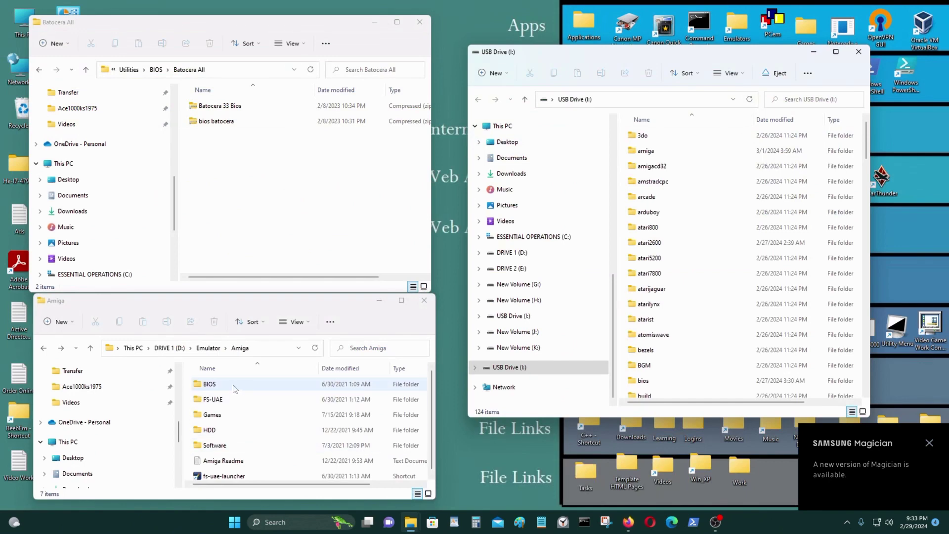
Open the bios folder inside the Batocera 33 Bios archive alongside the bios folder on USB Drive (I:).
{"action": "left_click", "coordinate": [43, 347]}
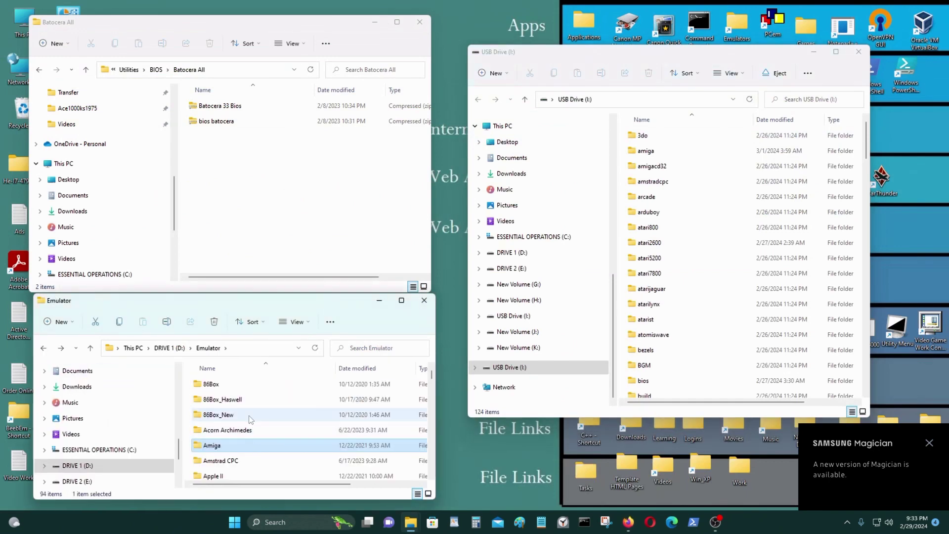
{"action": "double_click", "coordinate": [242, 110]}
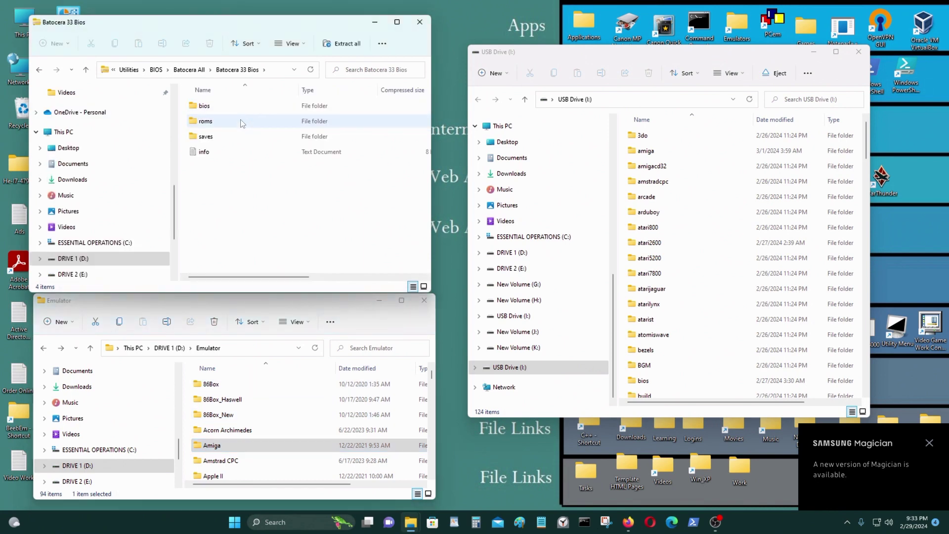
{"action": "double_click", "coordinate": [241, 105]}
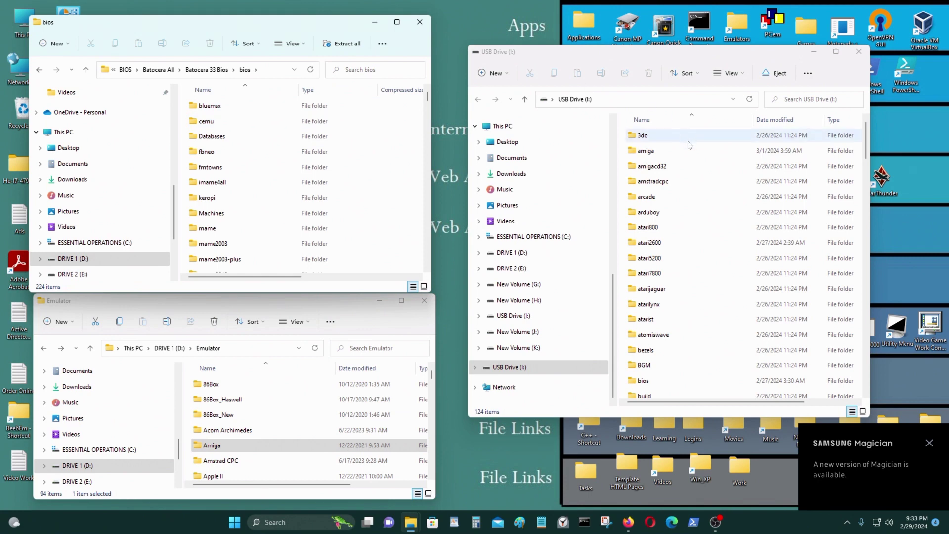
{"action": "left_click_drag", "start_coordinate": [660, 54], "coordinate": [653, 30]}
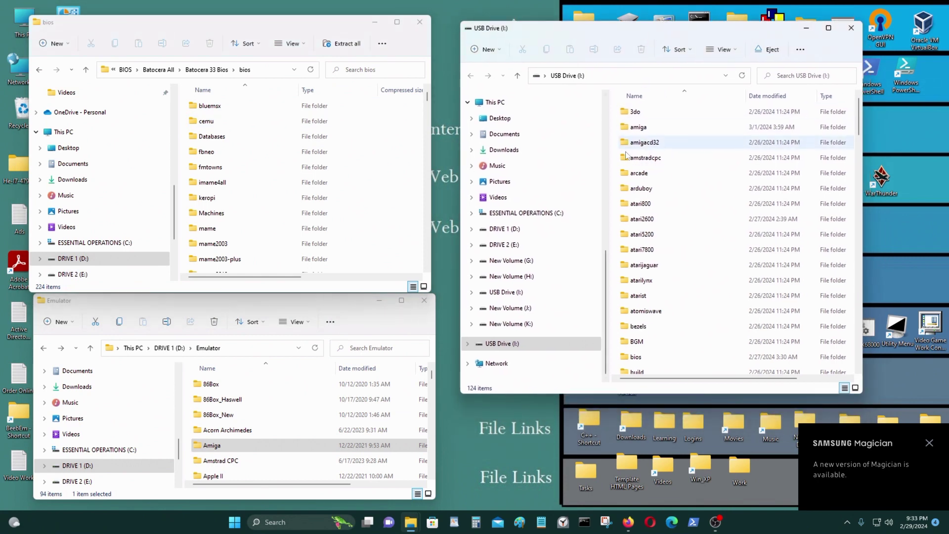
{"action": "scroll", "coordinate": [656, 307], "scroll_direction": "down", "scroll_amount": 2}
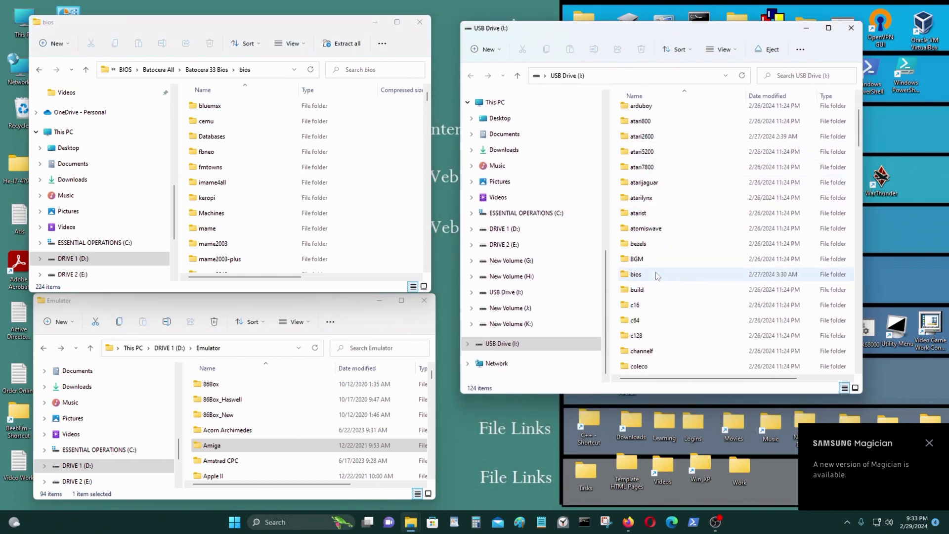
{"action": "double_click", "coordinate": [636, 274]}
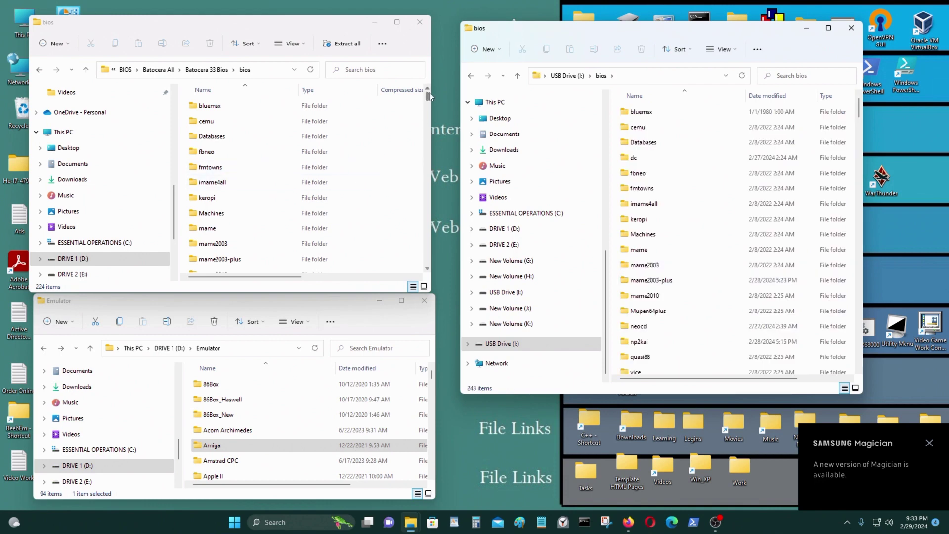
Copy the ten Amiga Kickstart files, kick33180.A500 through kick40068.A4000, into the USB drive's bios folder, replacing the existing copies.
{"action": "left_click_drag", "start_coordinate": [429, 96], "coordinate": [429, 171]}
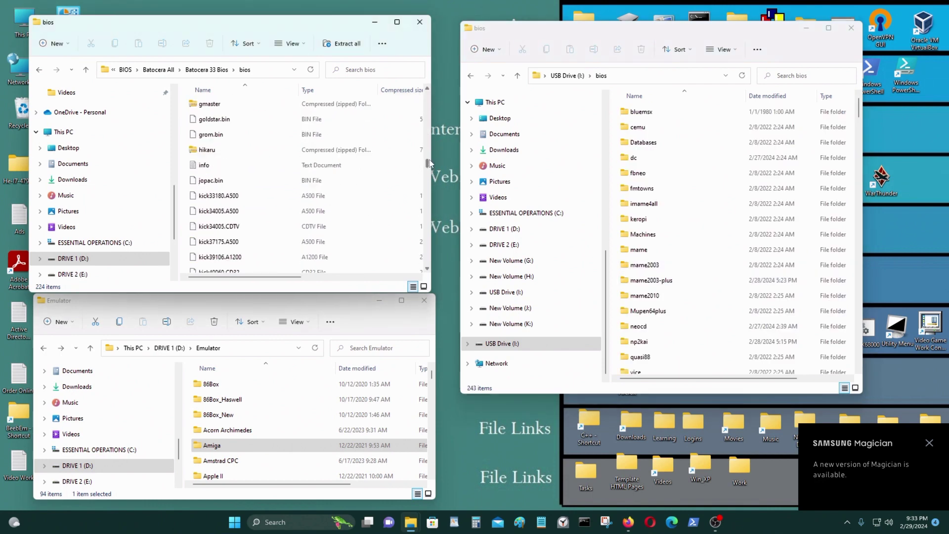
{"action": "scroll", "coordinate": [339, 182], "scroll_direction": "up", "scroll_amount": 2}
{"action": "scroll", "coordinate": [339, 183], "scroll_direction": "down", "scroll_amount": 1}
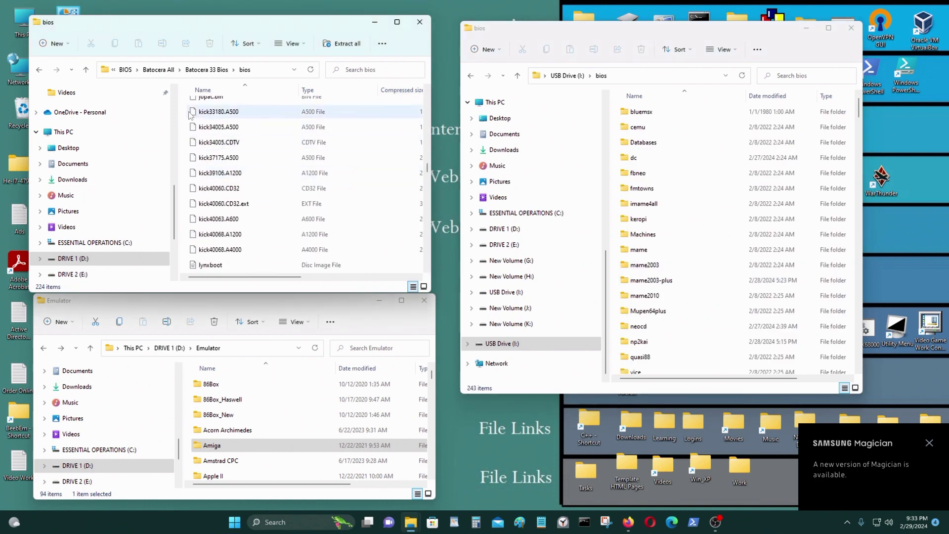
{"action": "left_click_drag", "start_coordinate": [187, 117], "coordinate": [275, 255]}
{"action": "left_click_drag", "start_coordinate": [273, 253], "coordinate": [617, 254]}
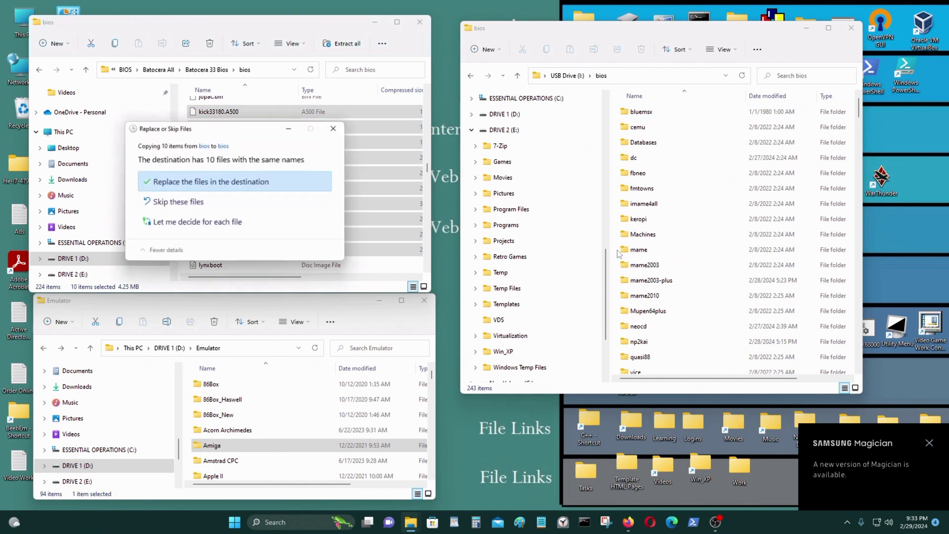
{"action": "left_click", "coordinate": [200, 182]}
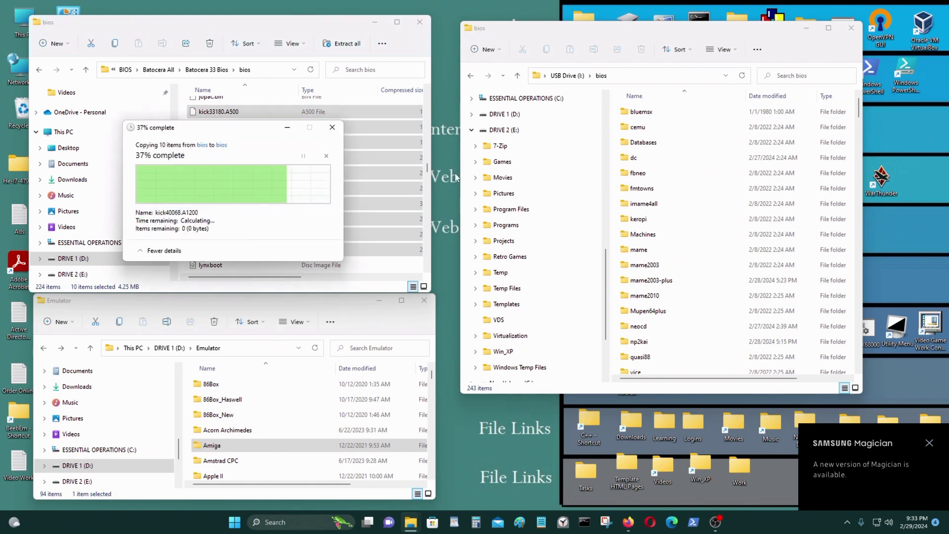
{"action": "scroll", "coordinate": [284, 182], "scroll_direction": "up", "scroll_amount": 1}
{"action": "scroll", "coordinate": [291, 170], "scroll_direction": "down", "scroll_amount": 1}
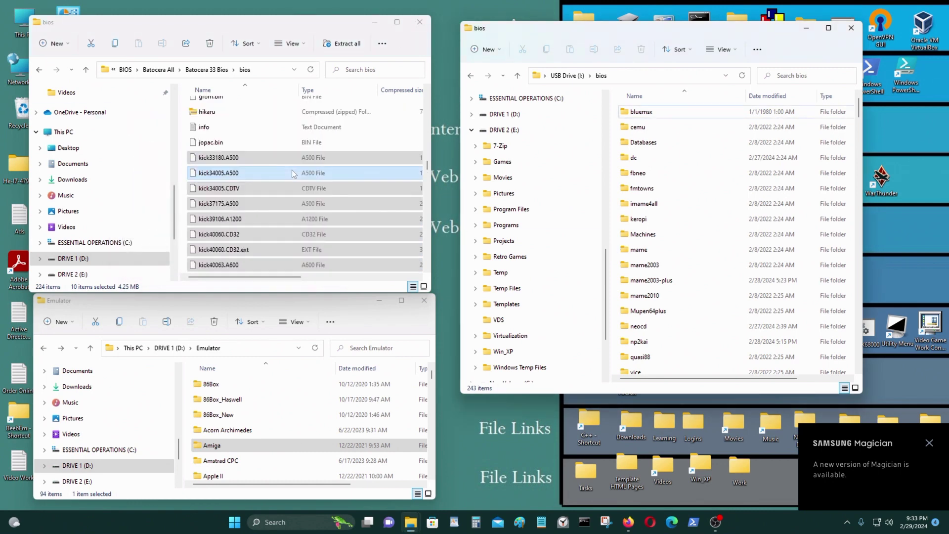
{"action": "scroll", "coordinate": [304, 143], "scroll_direction": "up", "scroll_amount": 1}
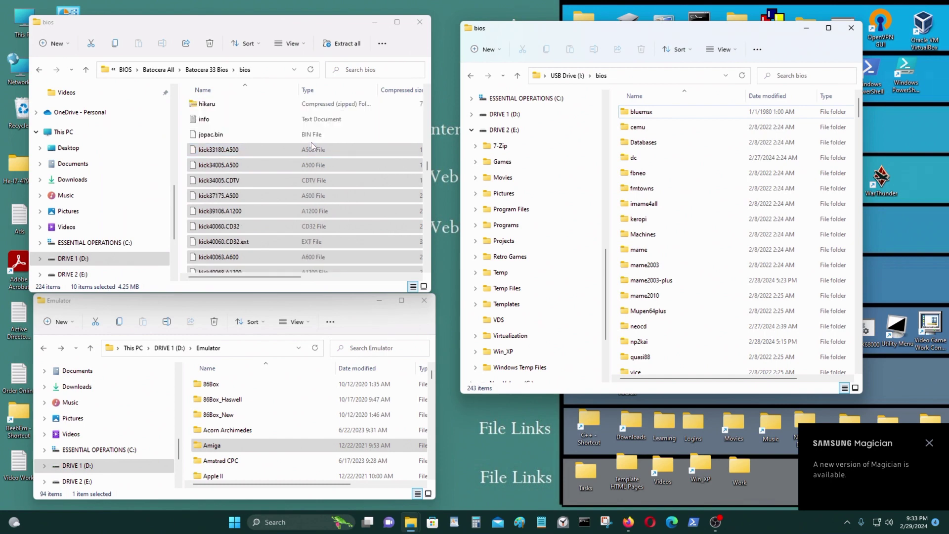
{"action": "scroll", "coordinate": [310, 142], "scroll_direction": "down", "scroll_amount": 1}
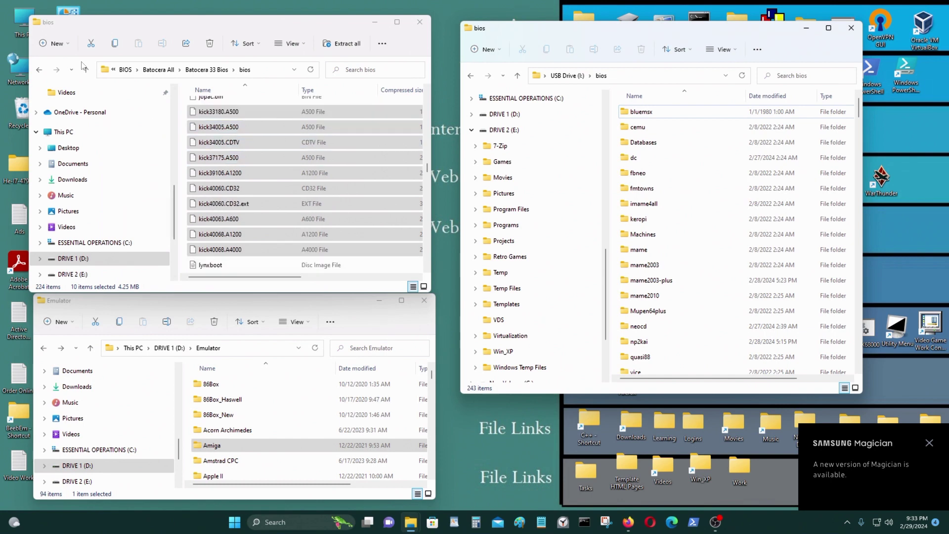
Close the Batocera 33 Bios archive window and move the Emulator folder window into its place.
{"action": "left_click", "coordinate": [39, 71]}
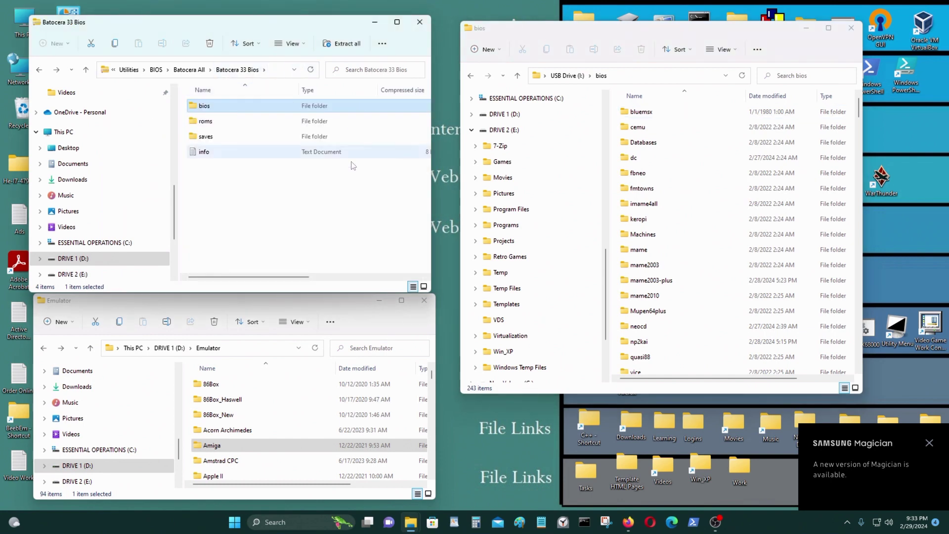
{"action": "left_click", "coordinate": [418, 21]}
{"action": "left_click_drag", "start_coordinate": [254, 303], "coordinate": [256, 79]}
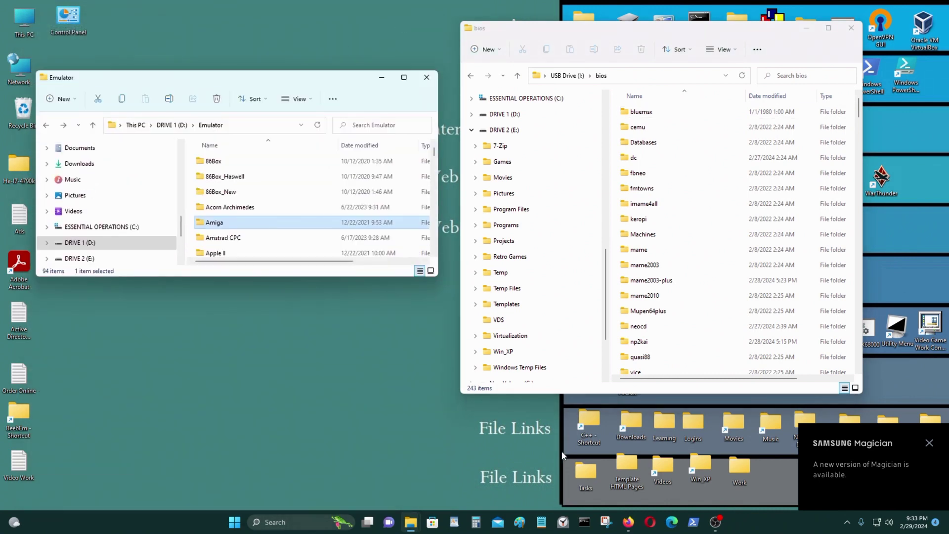
Switch to Firefox and open the Amiga games listing from My Abandonware's platform page.
{"action": "left_click", "coordinate": [629, 523]}
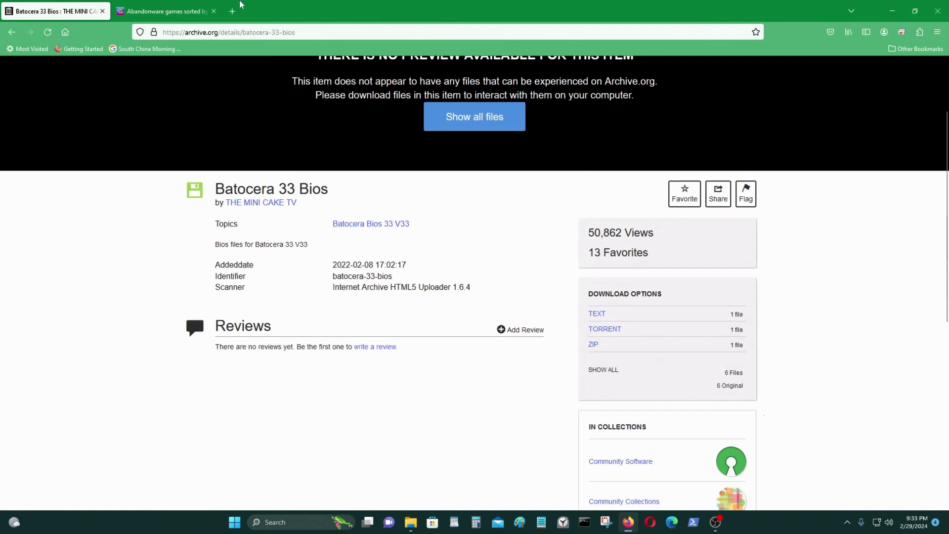
{"action": "left_click", "coordinate": [198, 11]}
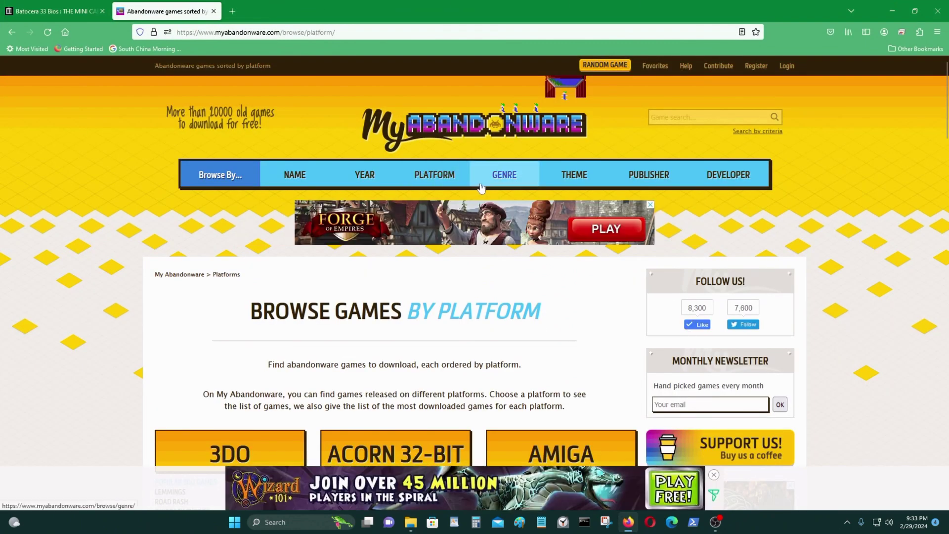
{"action": "scroll", "coordinate": [481, 187], "scroll_direction": "down", "scroll_amount": 1}
{"action": "scroll", "coordinate": [692, 219], "scroll_direction": "down", "scroll_amount": 2}
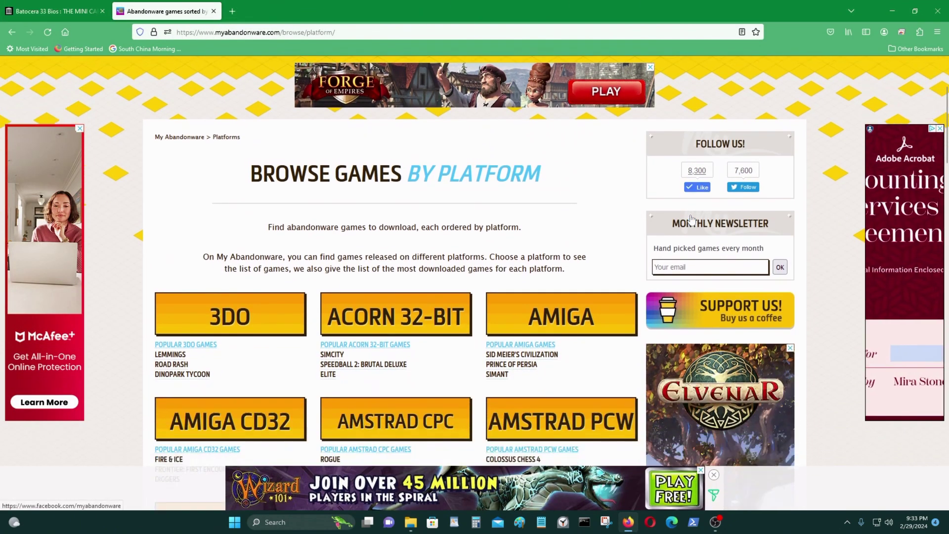
{"action": "scroll", "coordinate": [691, 219], "scroll_direction": "up", "scroll_amount": 2}
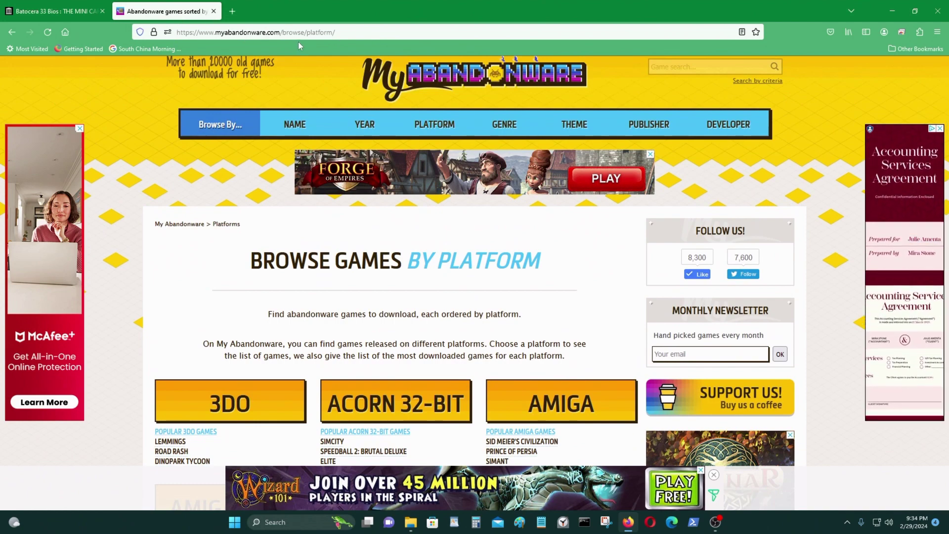
{"action": "left_click", "coordinate": [574, 413]}
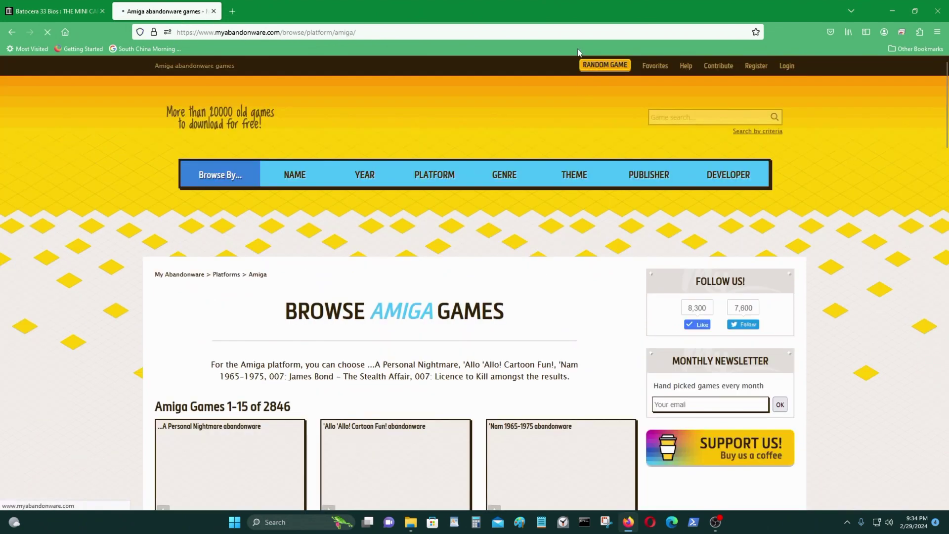
Look through the first page of Amiga games, go to page 3 of the listing, and minimize the browser.
{"action": "scroll", "coordinate": [687, 124], "scroll_direction": "down", "scroll_amount": 5}
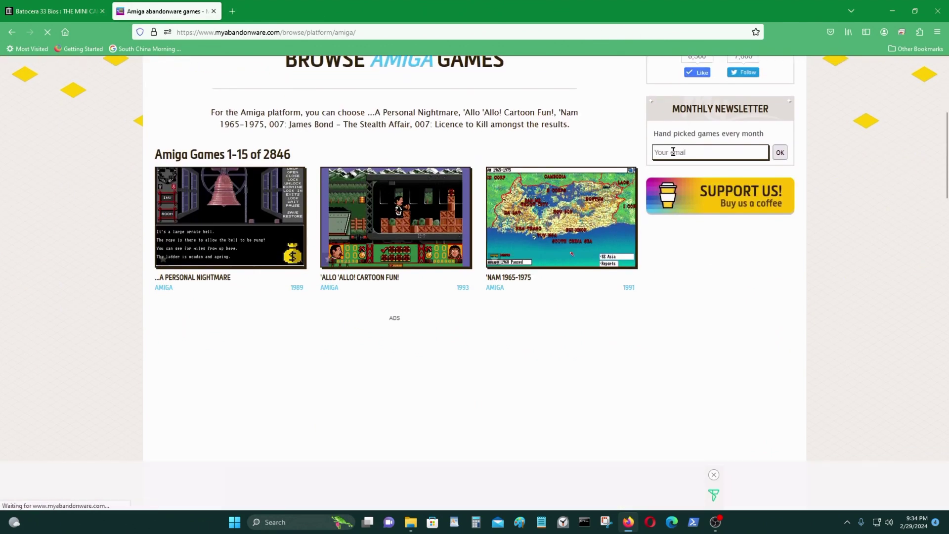
{"action": "scroll", "coordinate": [692, 242], "scroll_direction": "down", "scroll_amount": 4}
{"action": "scroll", "coordinate": [704, 234], "scroll_direction": "down", "scroll_amount": 6}
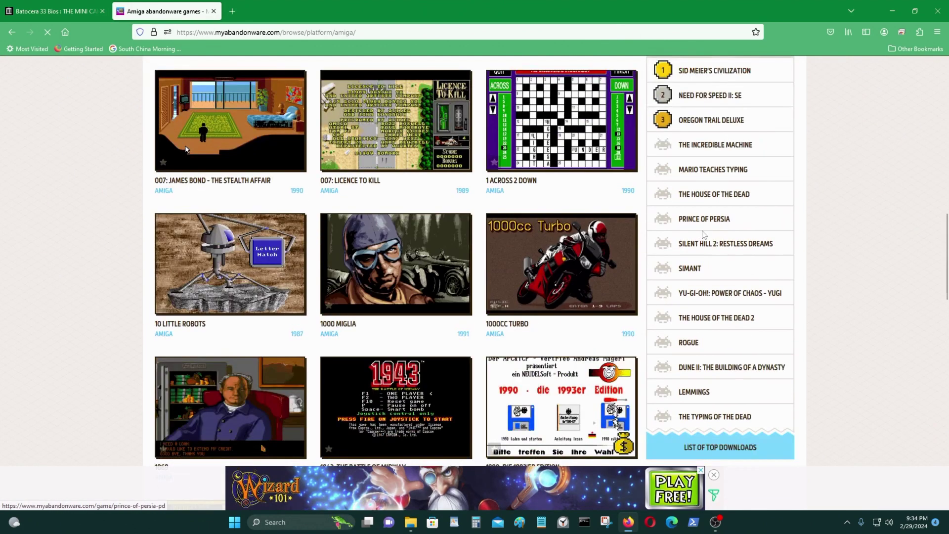
{"action": "scroll", "coordinate": [704, 234], "scroll_direction": "down", "scroll_amount": 3}
{"action": "scroll", "coordinate": [704, 234], "scroll_direction": "down", "scroll_amount": 4}
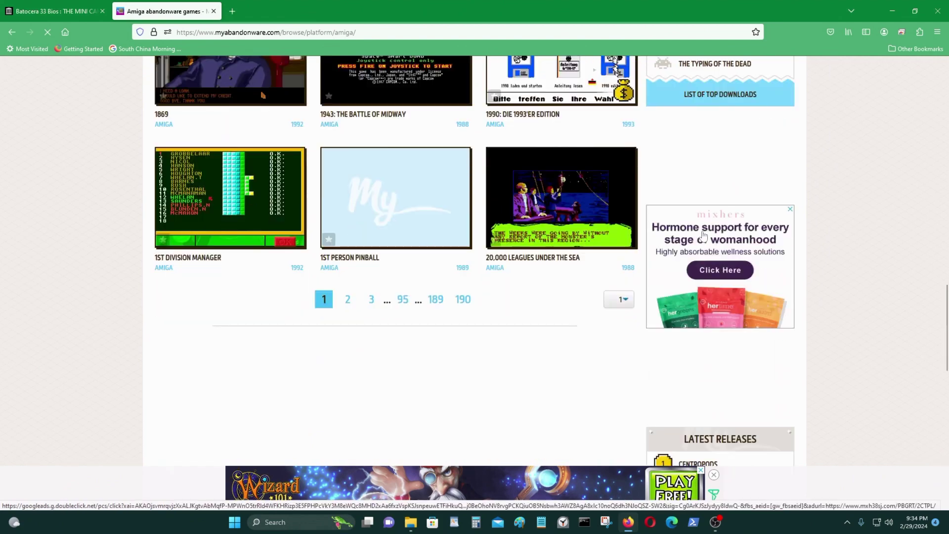
{"action": "scroll", "coordinate": [669, 233], "scroll_direction": "down", "scroll_amount": 3}
{"action": "scroll", "coordinate": [670, 233], "scroll_direction": "up", "scroll_amount": 3}
{"action": "left_click", "coordinate": [372, 299]}
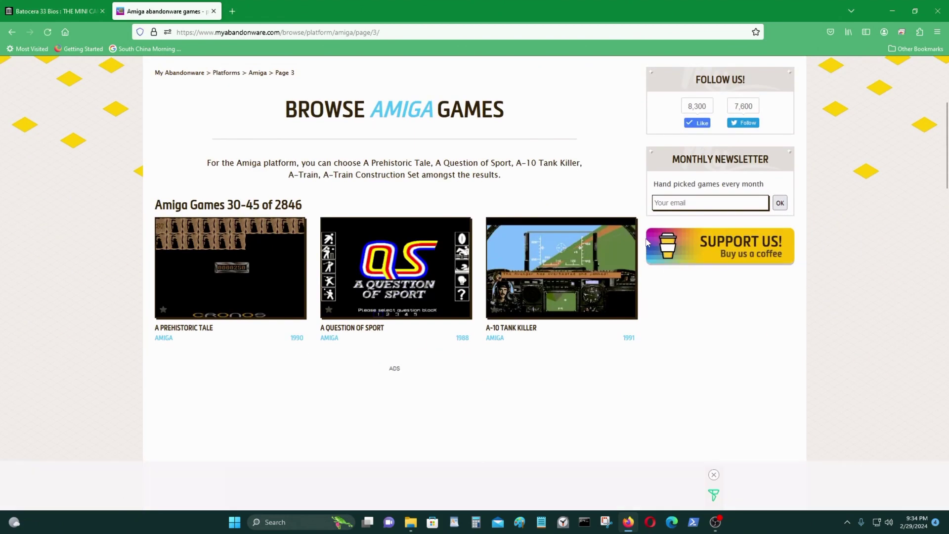
{"action": "left_click", "coordinate": [892, 11]}
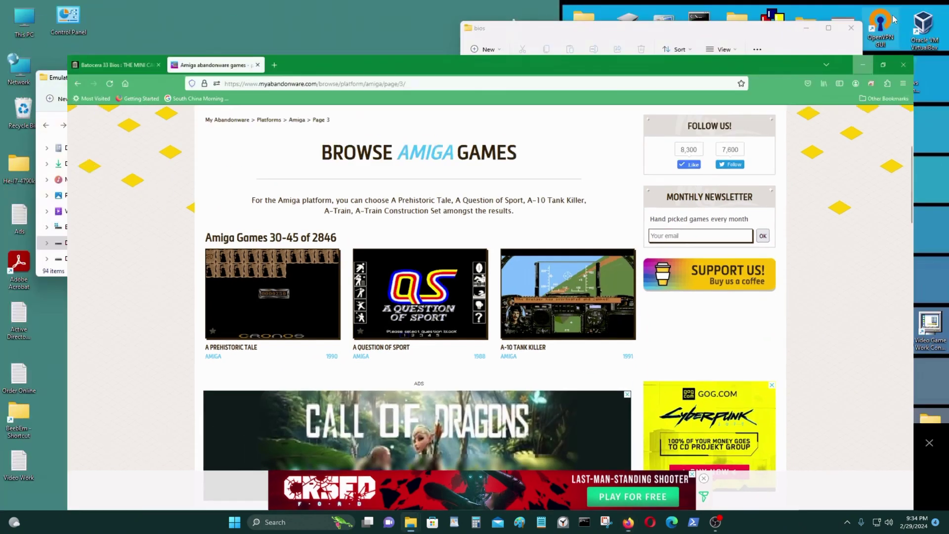
Enlarge the Emulator folder window and open the amiga folder on USB Drive (I:).
{"action": "left_click_drag", "start_coordinate": [313, 79], "coordinate": [313, 27]}
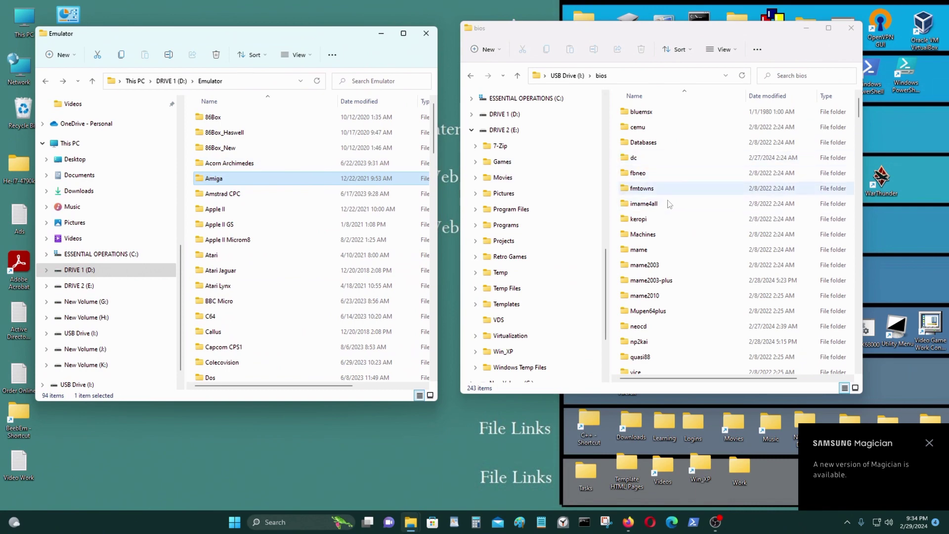
{"action": "left_click", "coordinate": [471, 75]}
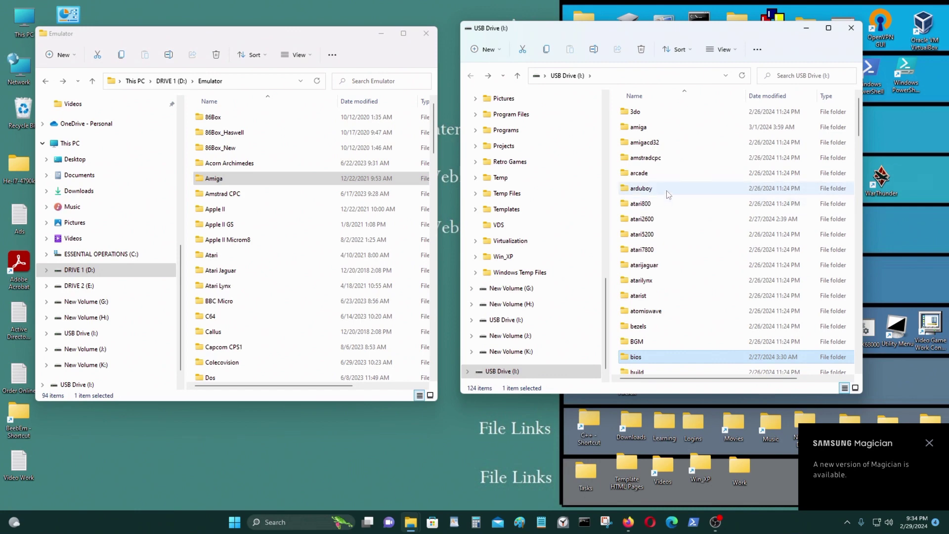
{"action": "double_click", "coordinate": [667, 130]}
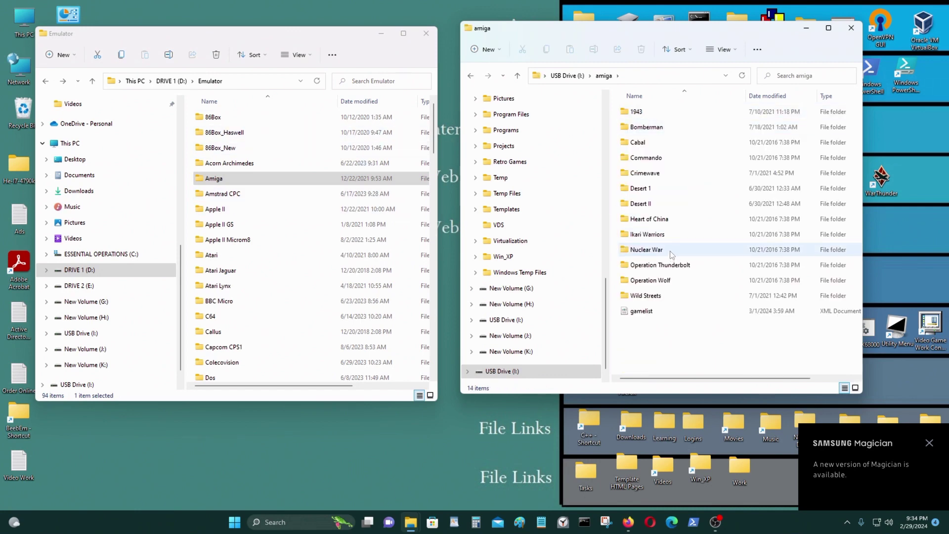
Open the Games folder inside Emulator\Amiga on DRIVE 1 (D:) and copy the Capone folder to the USB drive's amiga folder.
{"action": "double_click", "coordinate": [275, 183]}
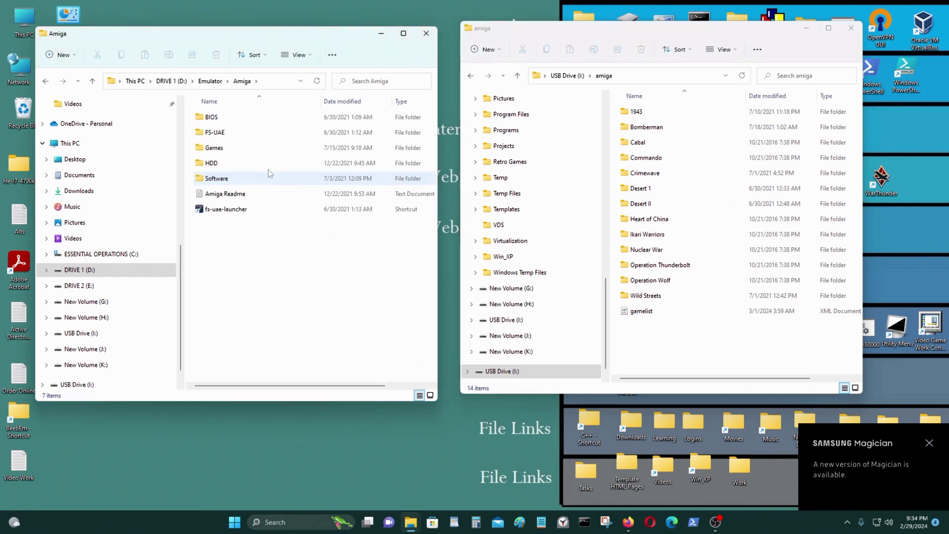
{"action": "left_click", "coordinate": [232, 149]}
{"action": "double_click", "coordinate": [232, 151]}
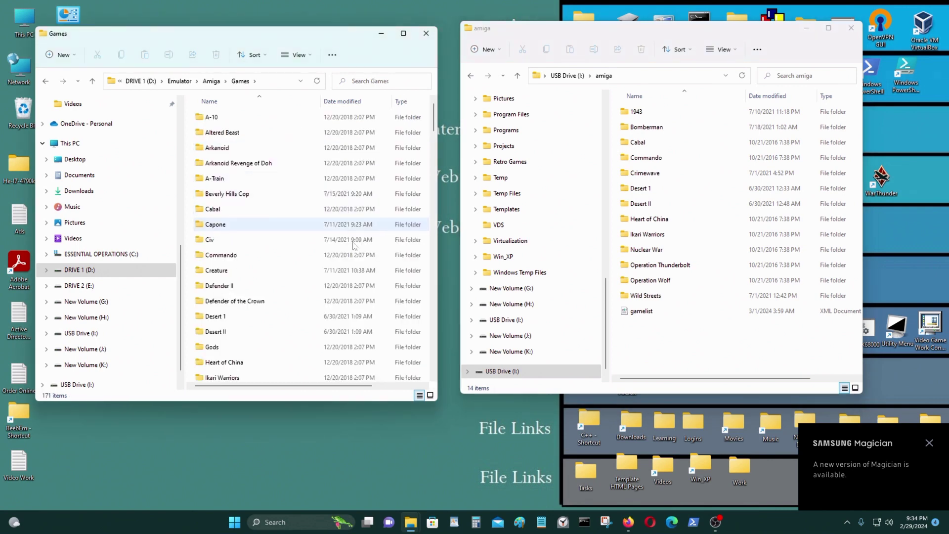
{"action": "left_click_drag", "start_coordinate": [265, 225], "coordinate": [685, 380]}
Copy the Gods, P.O.W and P47 Thunderbolt game folders into the USB drive's amiga folder.
{"action": "scroll", "coordinate": [257, 299], "scroll_direction": "down", "scroll_amount": 2}
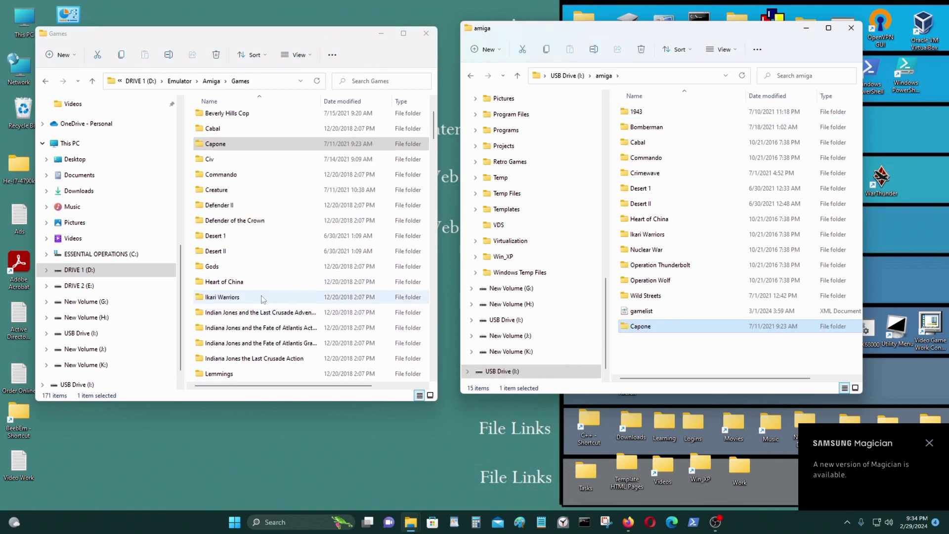
{"action": "left_click", "coordinate": [264, 278]}
{"action": "left_click_drag", "start_coordinate": [262, 267], "coordinate": [702, 326]}
{"action": "scroll", "coordinate": [317, 357], "scroll_direction": "down", "scroll_amount": 4}
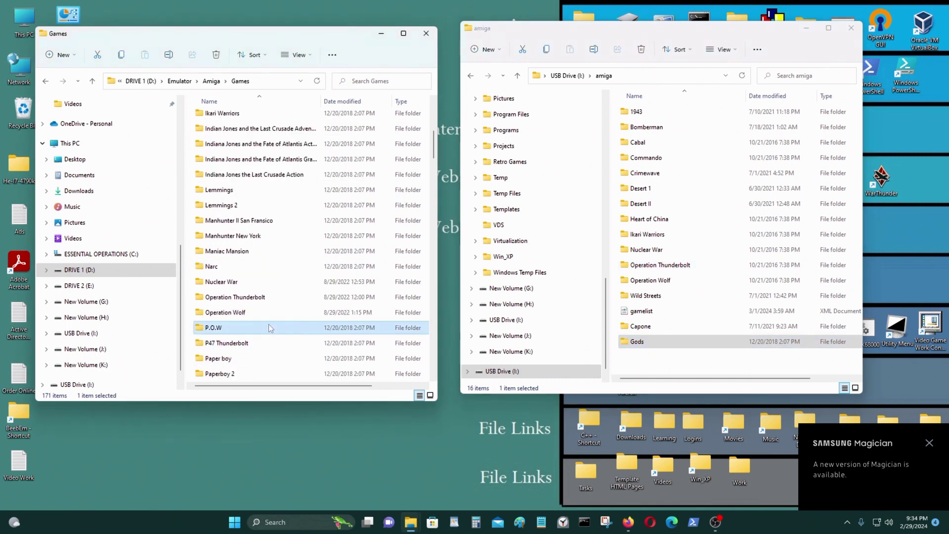
{"action": "left_click_drag", "start_coordinate": [269, 324], "coordinate": [684, 369]}
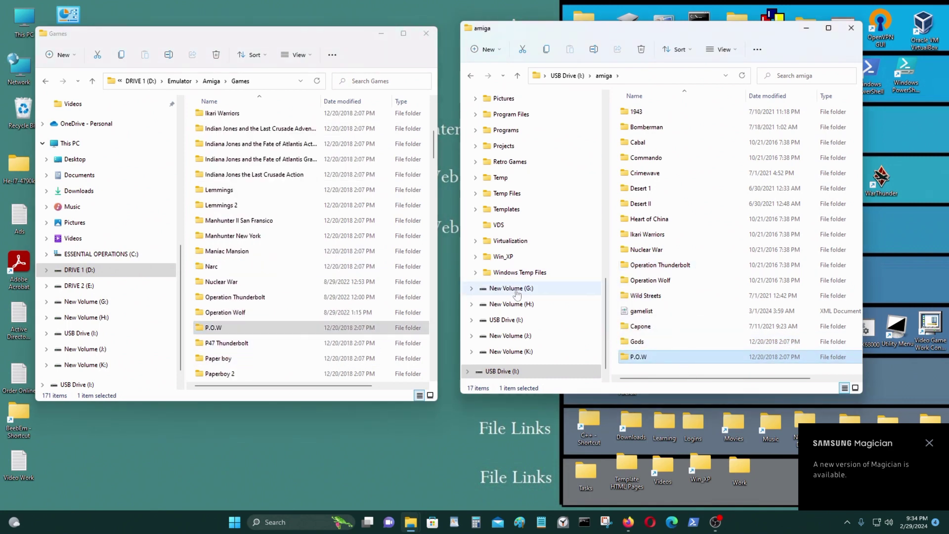
{"action": "left_click_drag", "start_coordinate": [221, 344], "coordinate": [698, 372]}
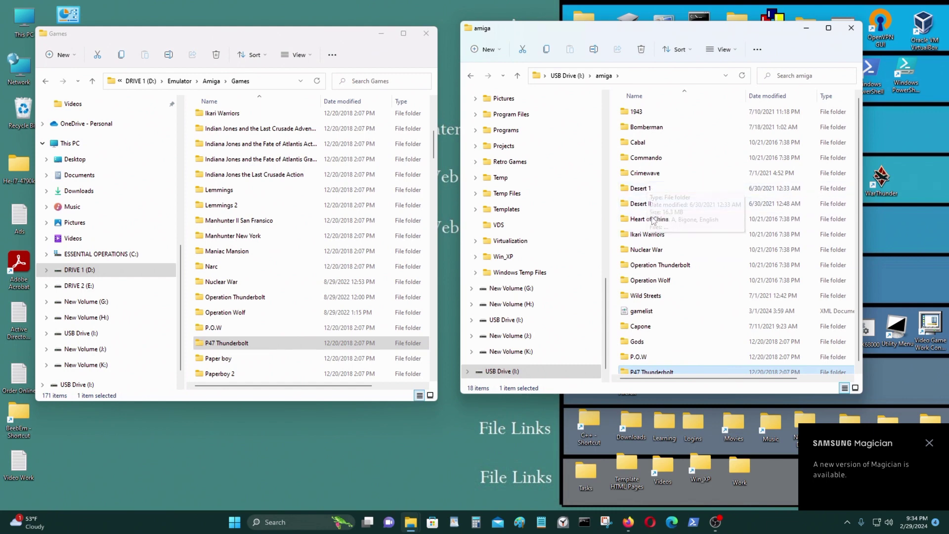
Open the Nuclear War folder on the USB drive, then launch Notepad and clear all of its existing text.
{"action": "double_click", "coordinate": [666, 253]}
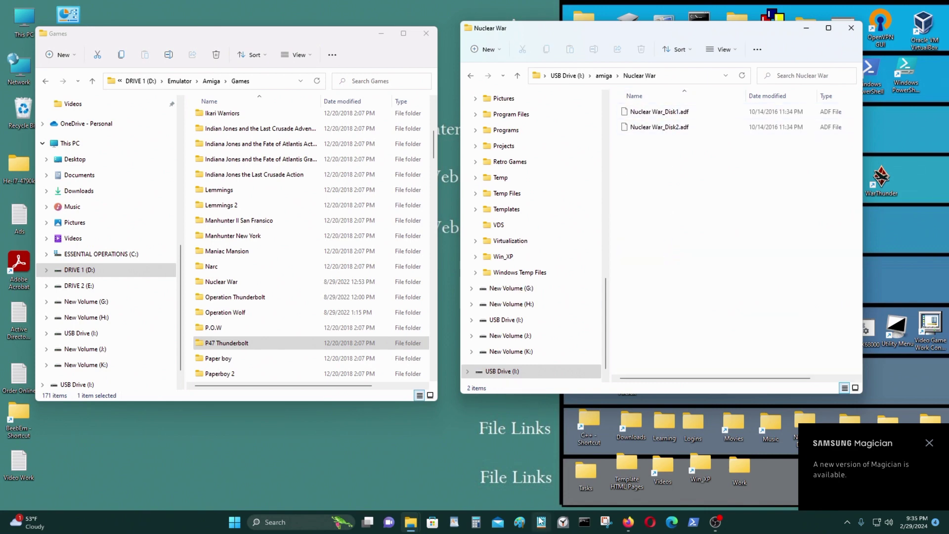
{"action": "left_click", "coordinate": [275, 525]}
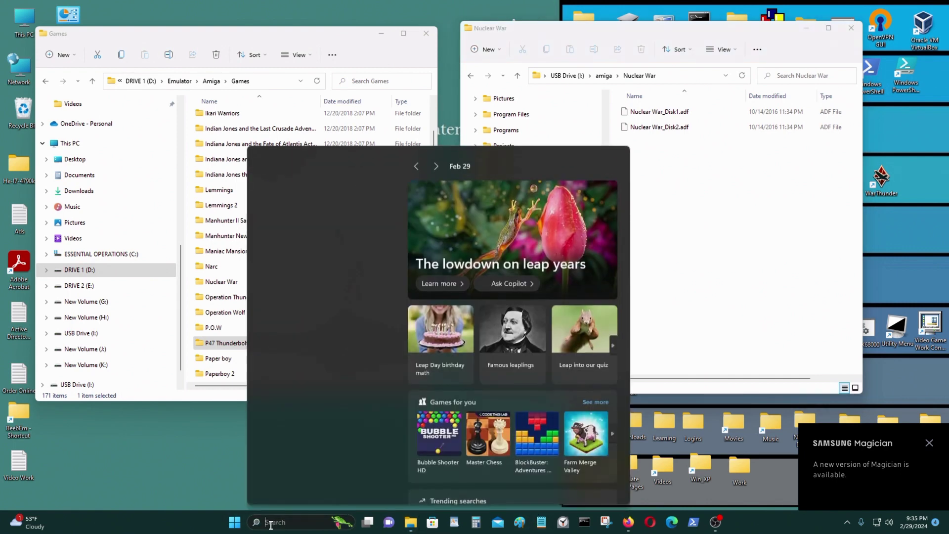
{"action": "type", "text": "notepad"}
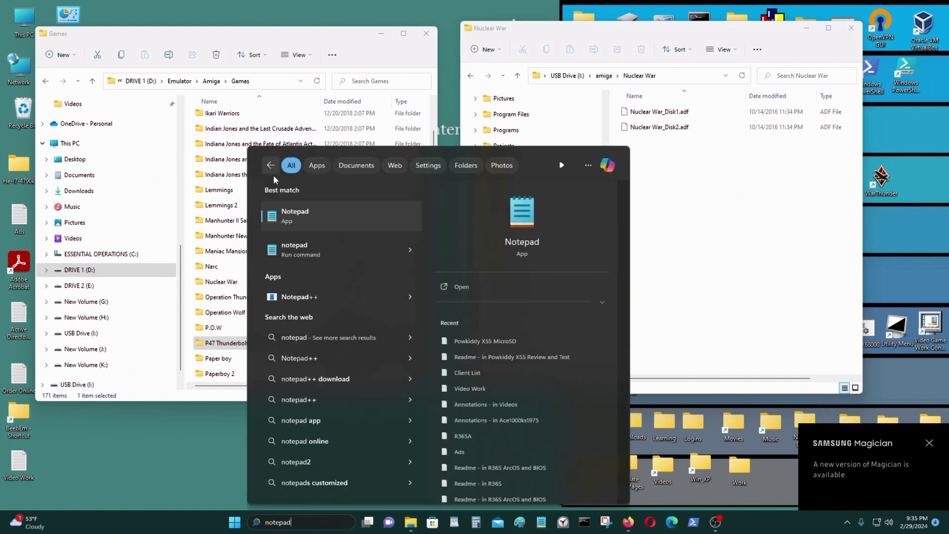
{"action": "key", "text": "Return"}
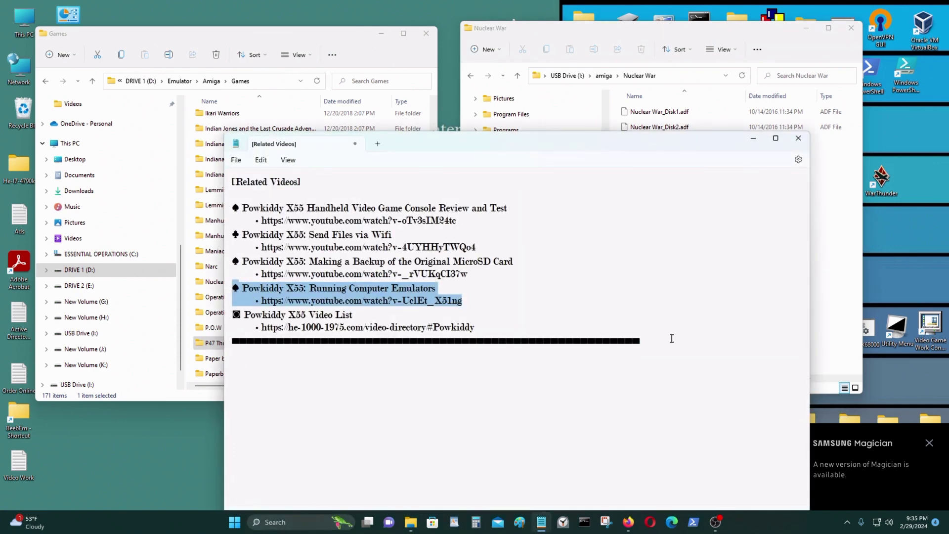
{"action": "key", "text": "ctrl+a"}
{"action": "key", "text": "Delete"}
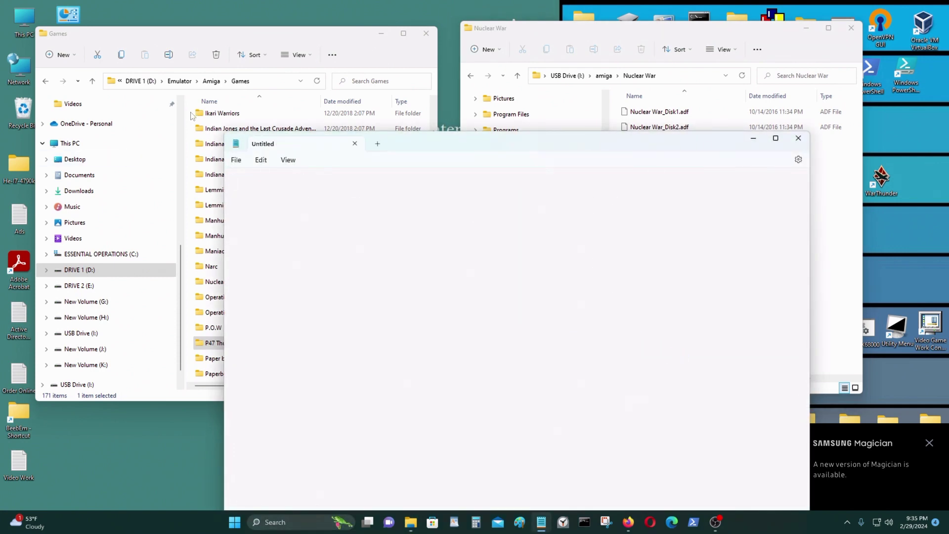
Close the emptied note, reopen Notepad with a blank document, and move its window clear of the Nuclear War file list.
{"action": "left_click", "coordinate": [356, 144]}
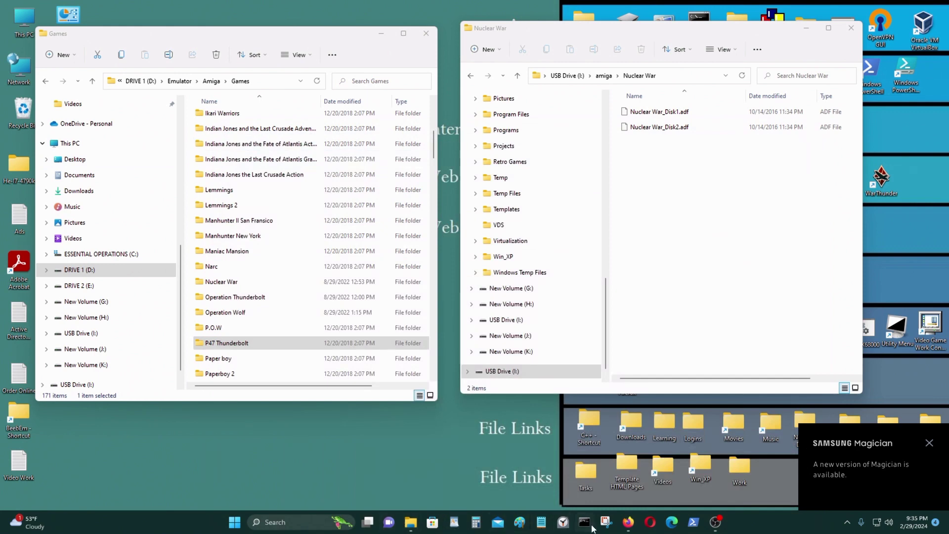
{"action": "left_click", "coordinate": [540, 523]}
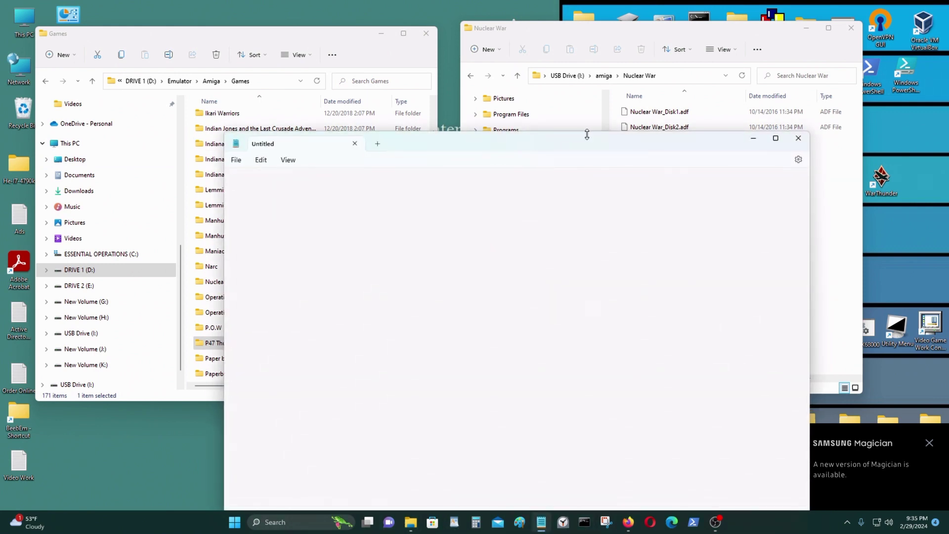
{"action": "left_click_drag", "start_coordinate": [587, 134], "coordinate": [726, 195]}
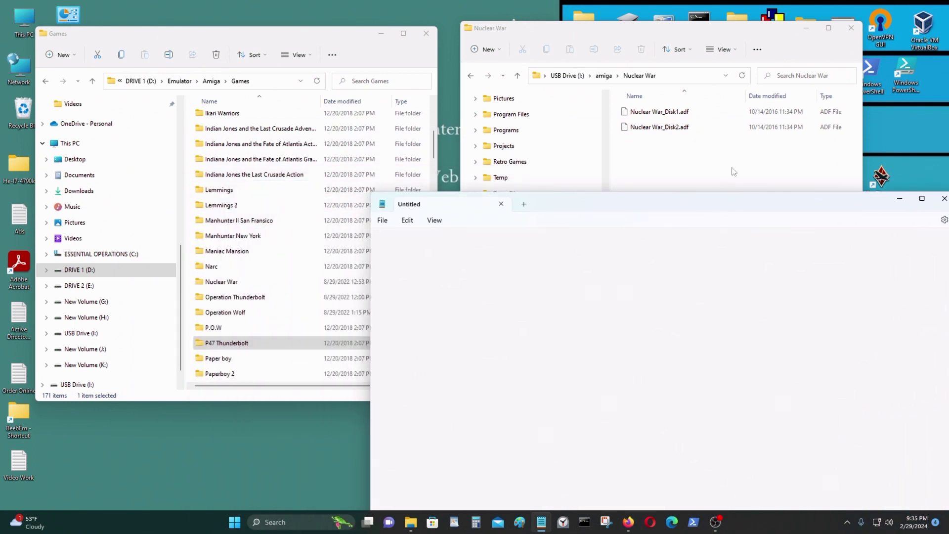
Copy the full file name Nuclear War_Disk1.adf from the Nuclear War folder into the blank Notepad document.
{"action": "left_click", "coordinate": [706, 117]}
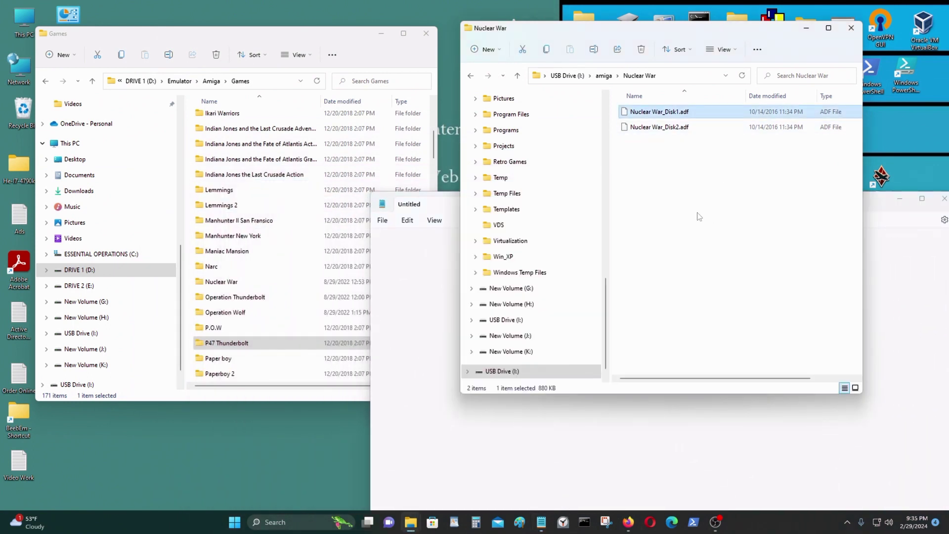
{"action": "key", "text": "F2"}
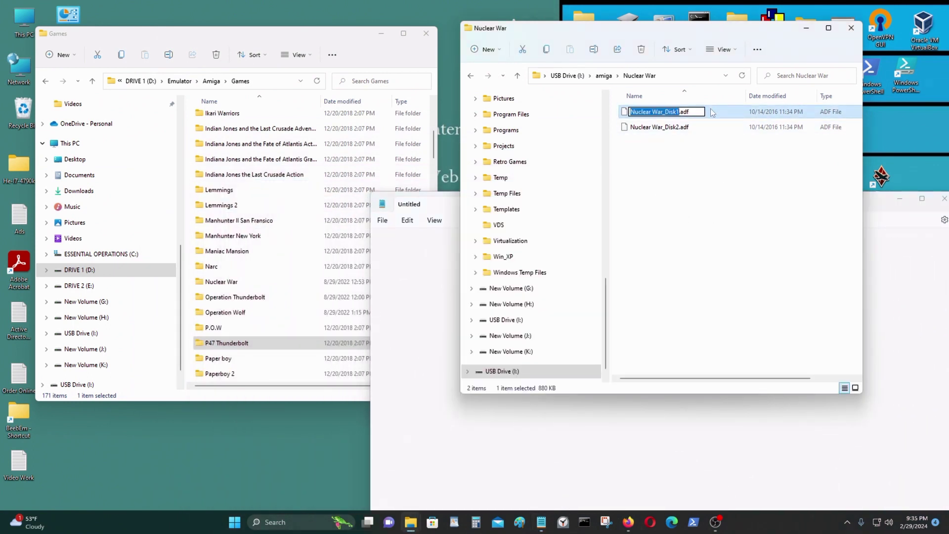
{"action": "left_click_drag", "start_coordinate": [700, 111], "coordinate": [534, 115]}
{"action": "key", "text": "ctrl+c"}
{"action": "left_click", "coordinate": [415, 279]}
{"action": "key", "text": "ctrl+v"}
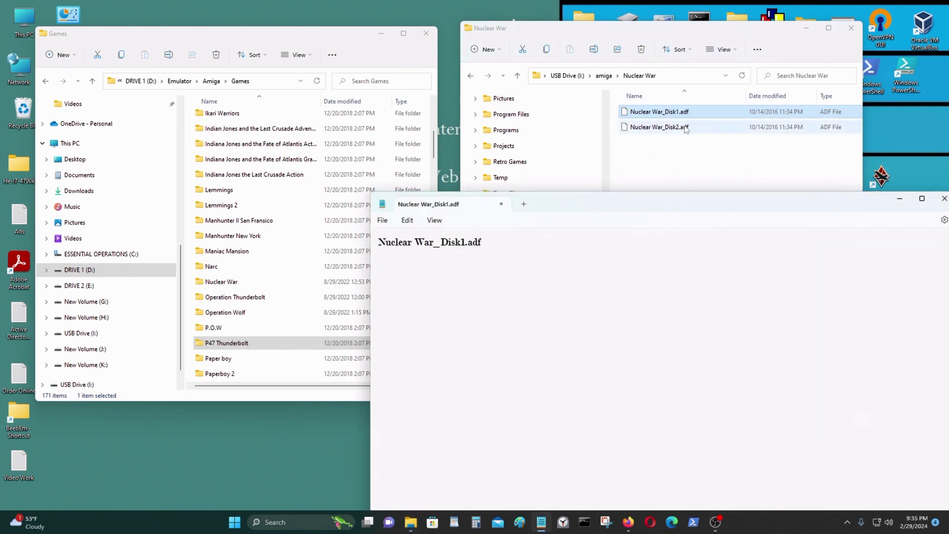
Copy the file name Nuclear War_Disk2.adf onto the second line of the Notepad document.
{"action": "left_click", "coordinate": [662, 127]}
{"action": "key", "text": "F2"}
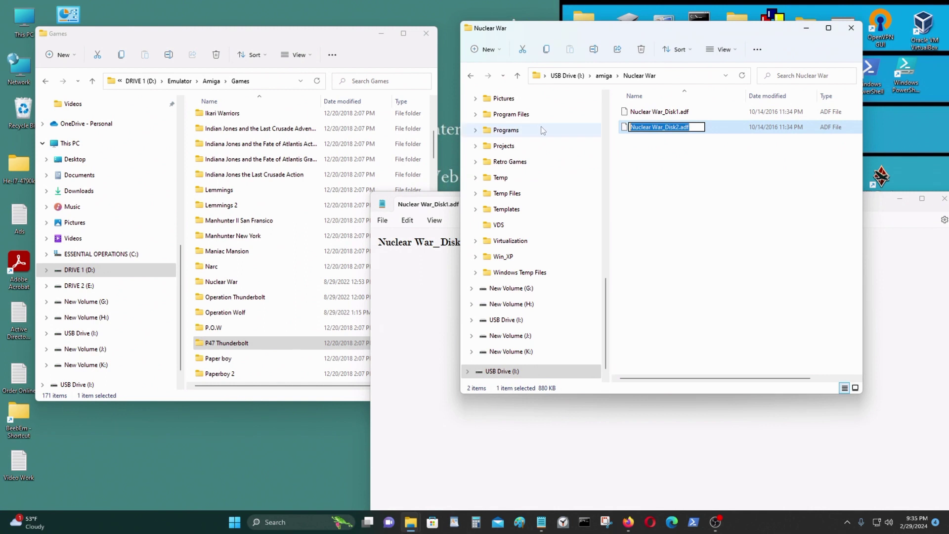
{"action": "left_click", "coordinate": [439, 279]}
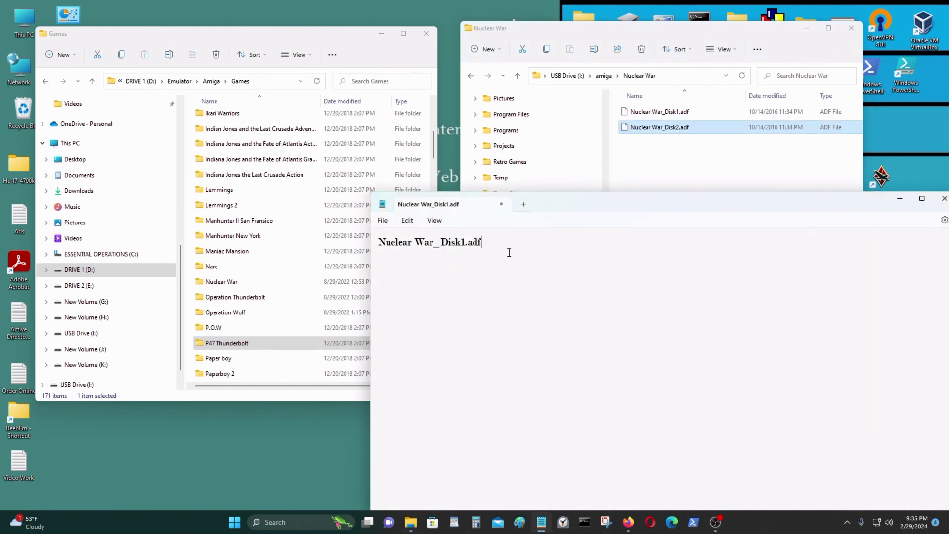
{"action": "key", "text": "ctrl+v"}
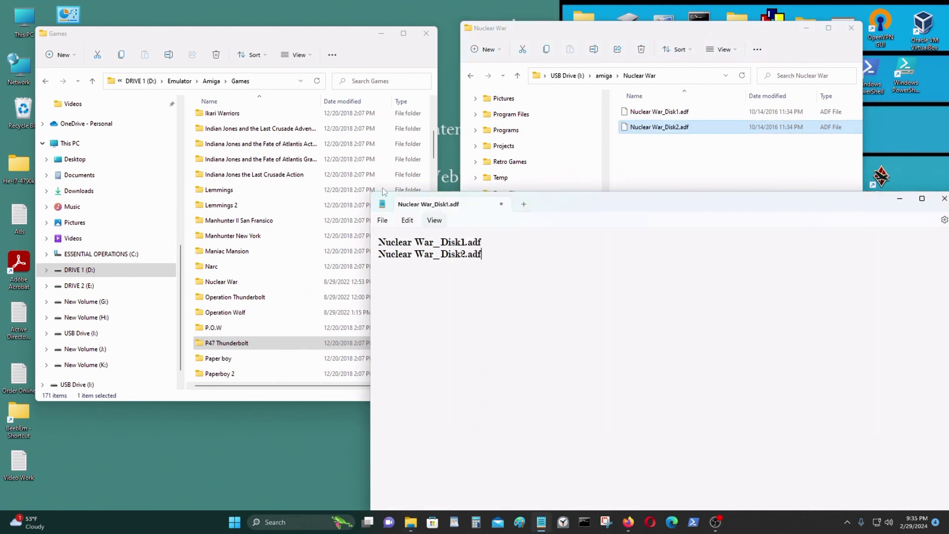
Start saving the disk list under a new name with type All files, using the copied folder path I:\amiga\Nuclear War as the location.
{"action": "left_click", "coordinate": [689, 75]}
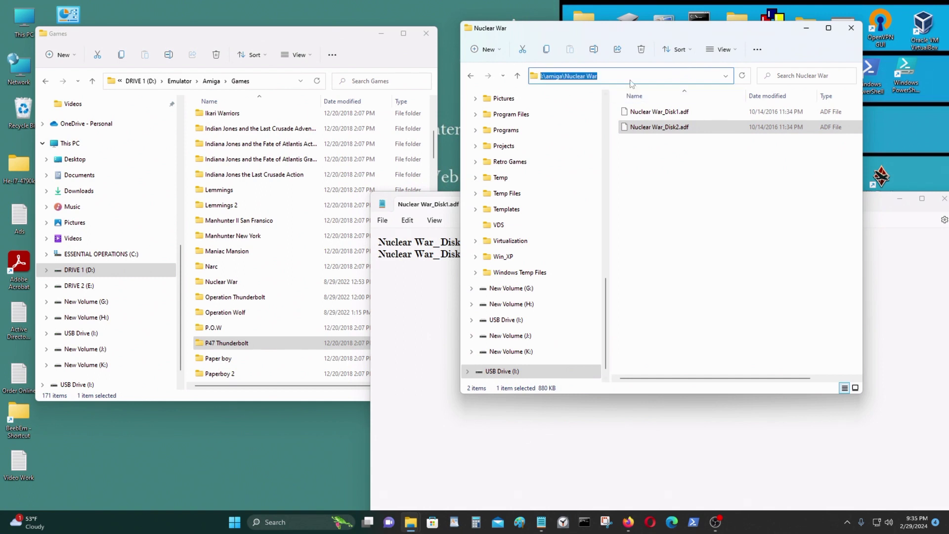
{"action": "left_click", "coordinate": [406, 325]}
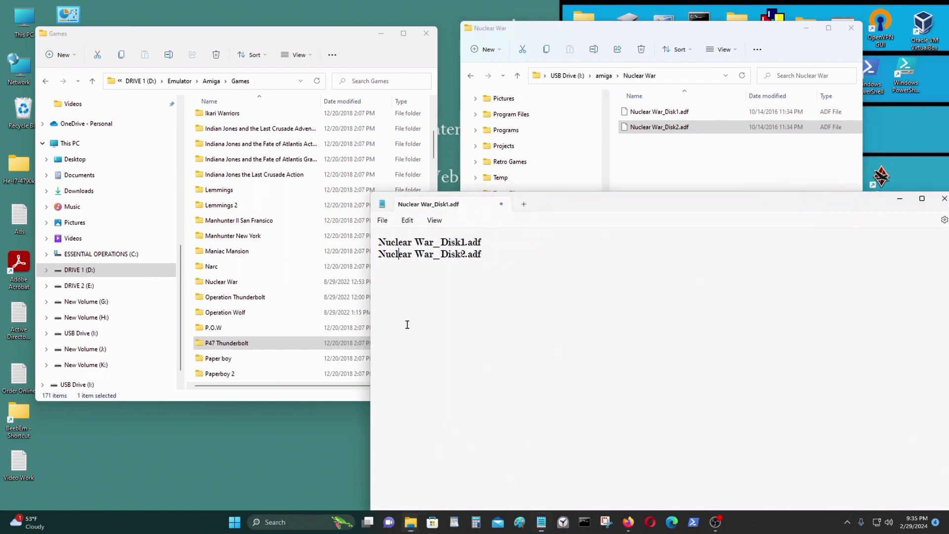
{"action": "left_click", "coordinate": [383, 221]}
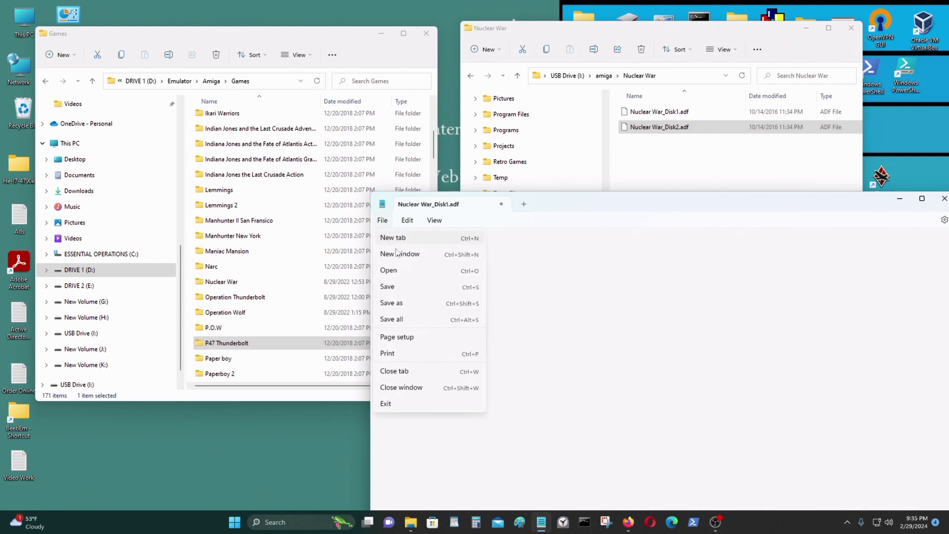
{"action": "left_click", "coordinate": [421, 303]}
{"action": "left_click", "coordinate": [532, 472]}
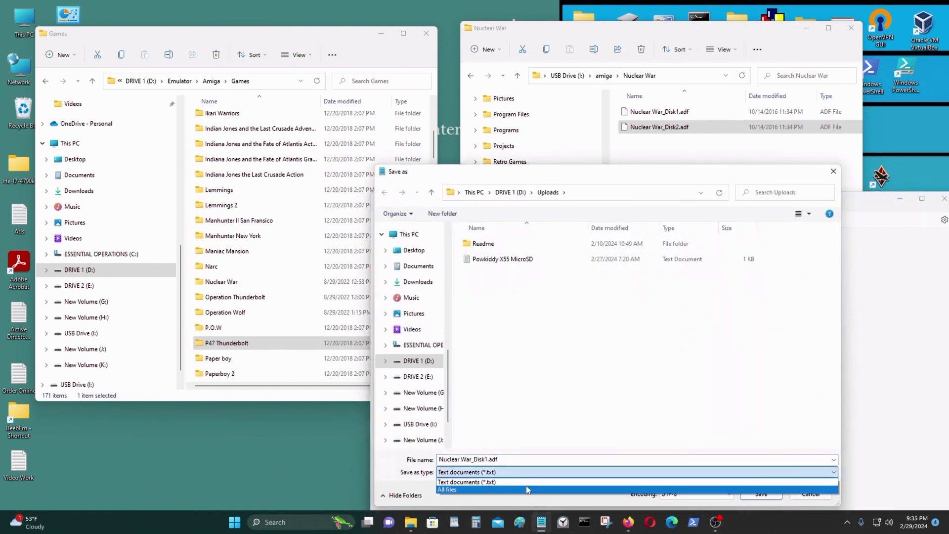
{"action": "left_click", "coordinate": [528, 490]}
{"action": "left_click", "coordinate": [588, 197]}
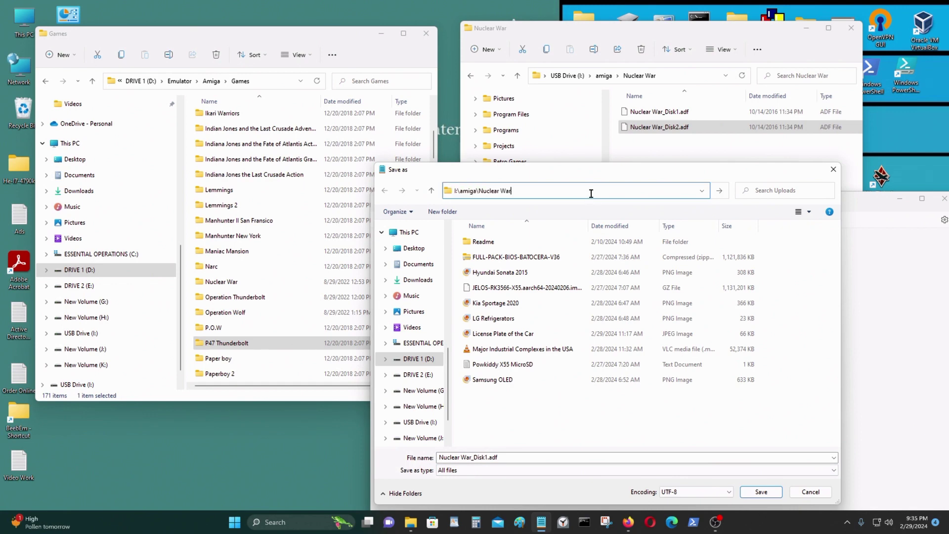
{"action": "key", "text": "Return"}
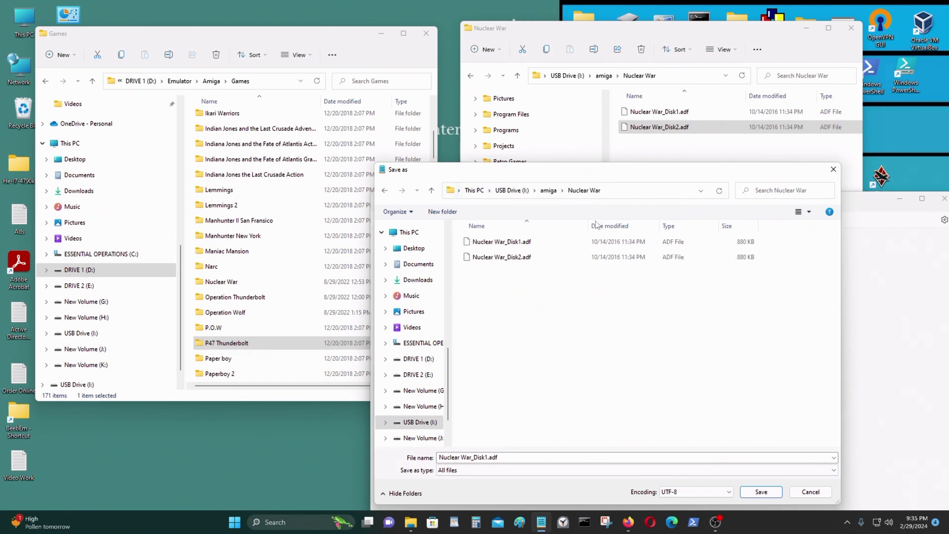
Save the disk list as Nukewar.m3u with type All files and return to the Nuclear War folder window.
{"action": "left_click", "coordinate": [512, 471]}
{"action": "left_click", "coordinate": [504, 490]}
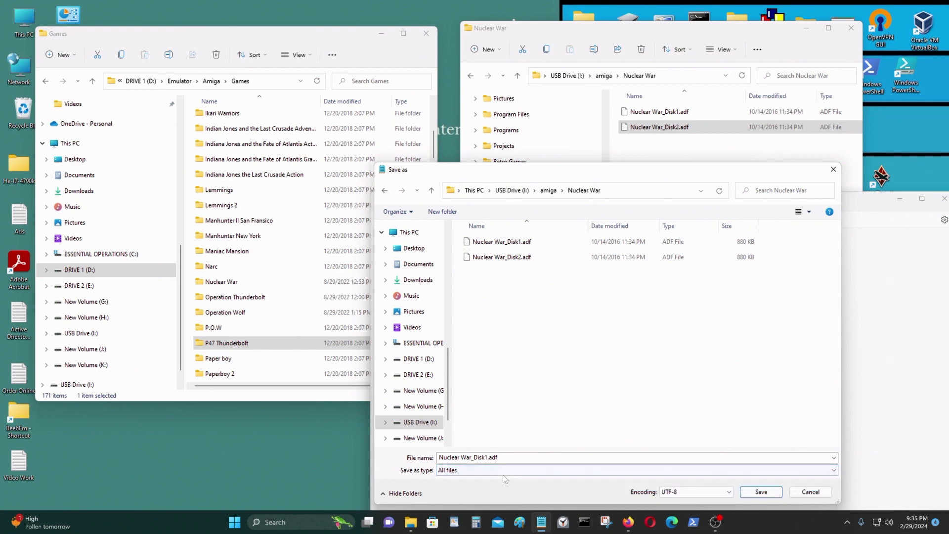
{"action": "left_click", "coordinate": [519, 457]}
{"action": "type", "text": "kewar.m3u"}
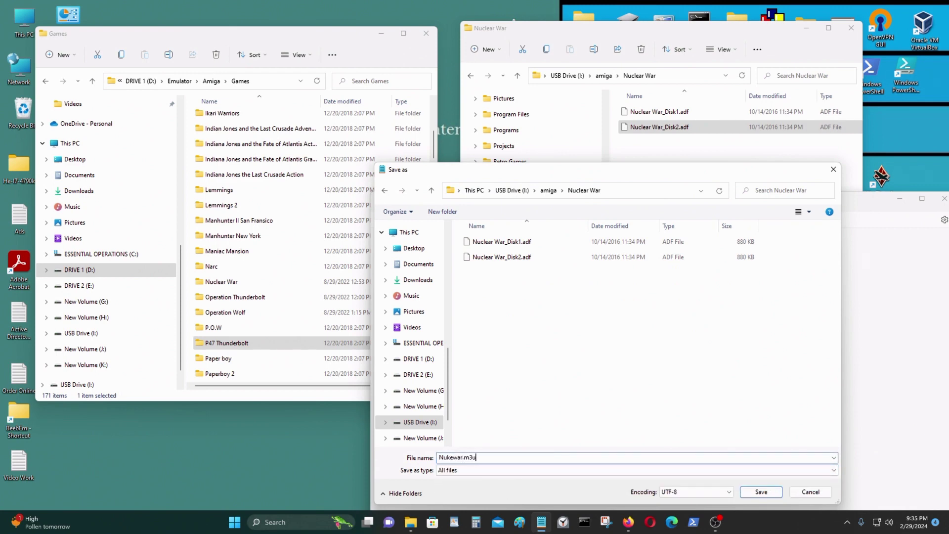
{"action": "left_click", "coordinate": [767, 496]}
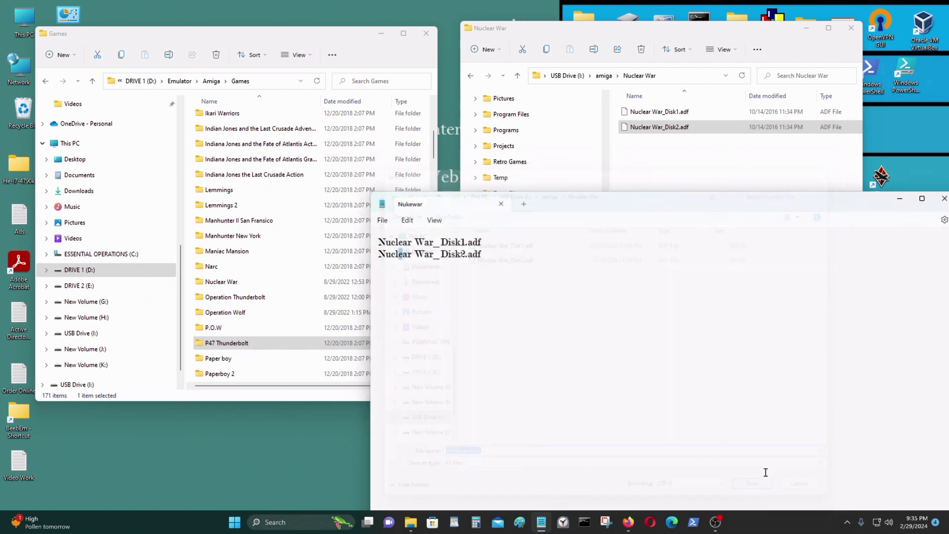
{"action": "left_click", "coordinate": [685, 162]}
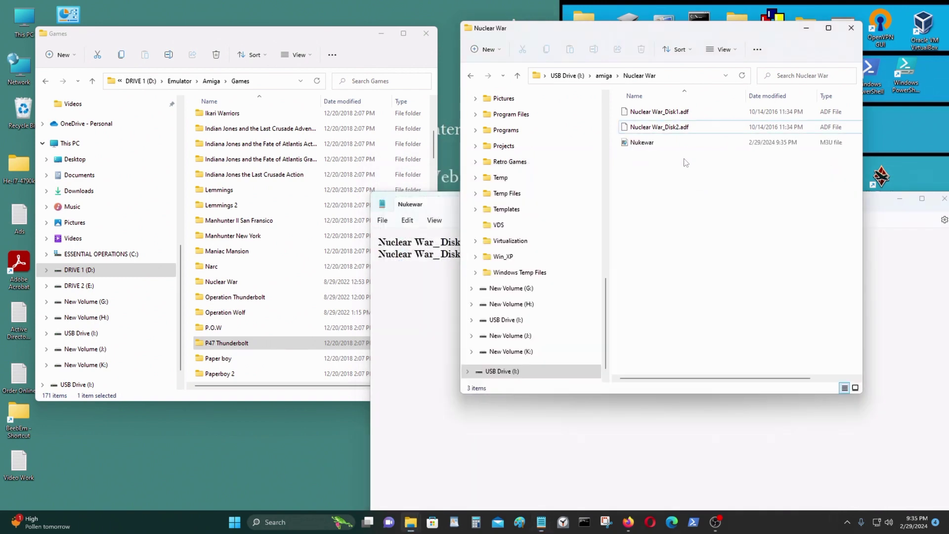
Go back to the amiga folder, open Desert 1 in a maximized window, and examine its disk files and the A subfolder.
{"action": "left_click", "coordinate": [471, 75]}
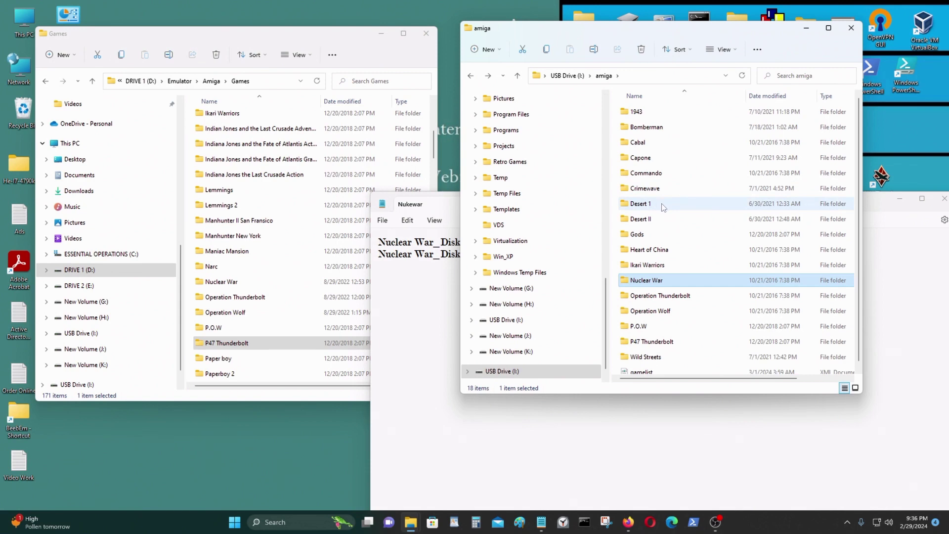
{"action": "double_click", "coordinate": [641, 204]}
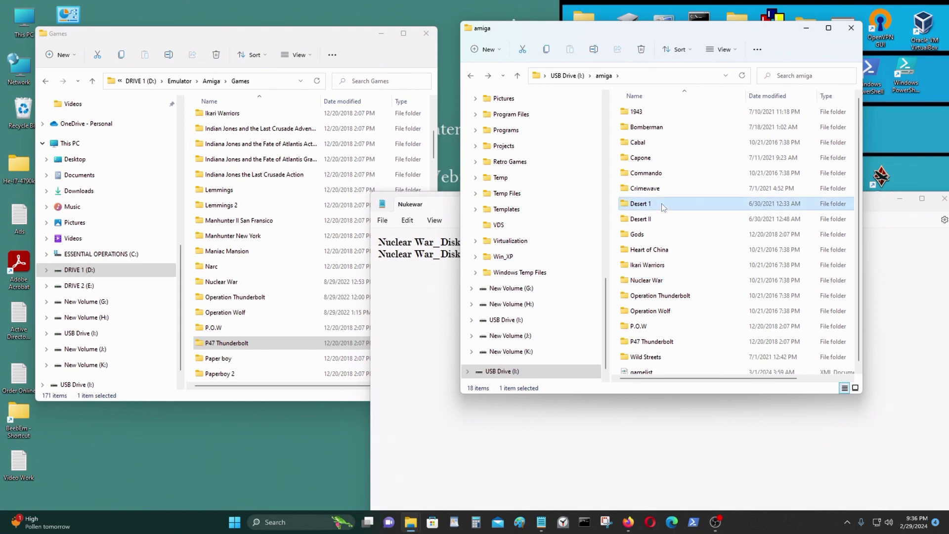
{"action": "left_click", "coordinate": [828, 29]}
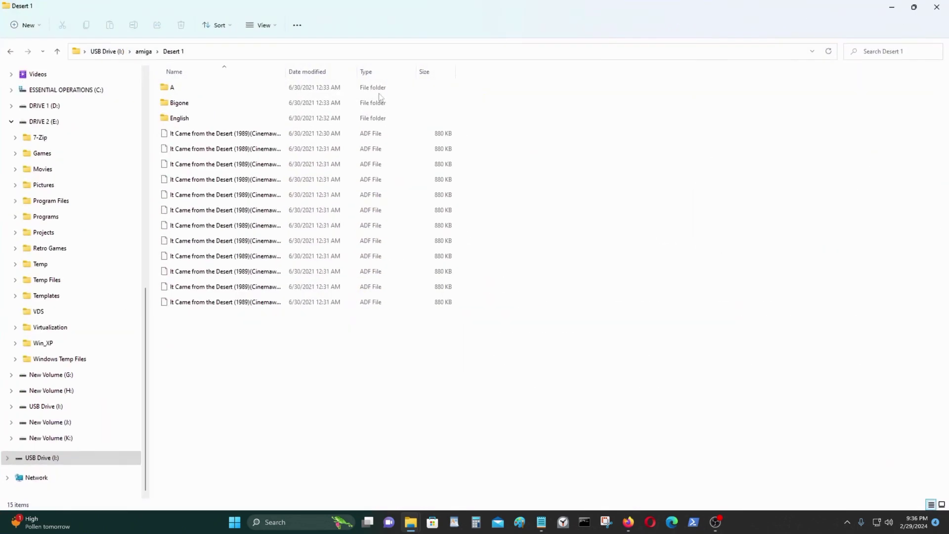
{"action": "left_click", "coordinate": [244, 135]}
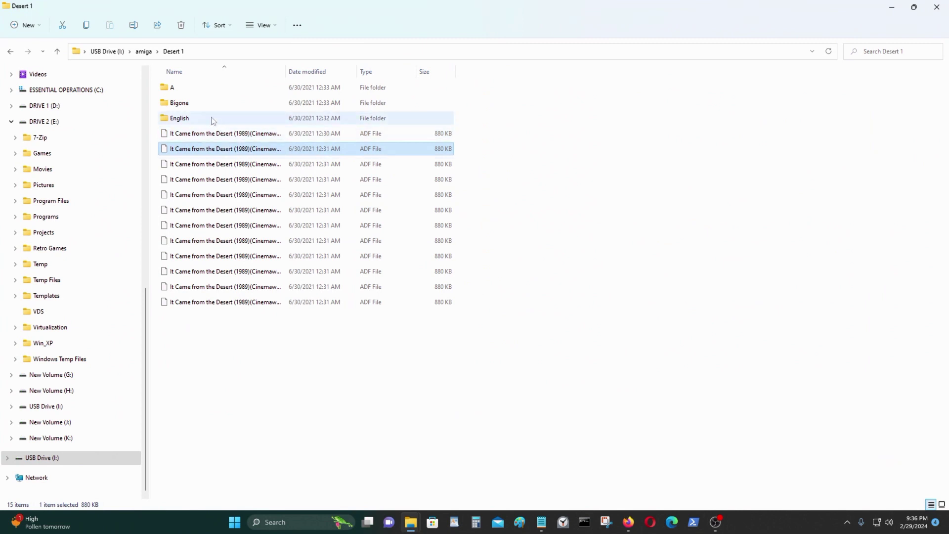
{"action": "double_click", "coordinate": [198, 91]}
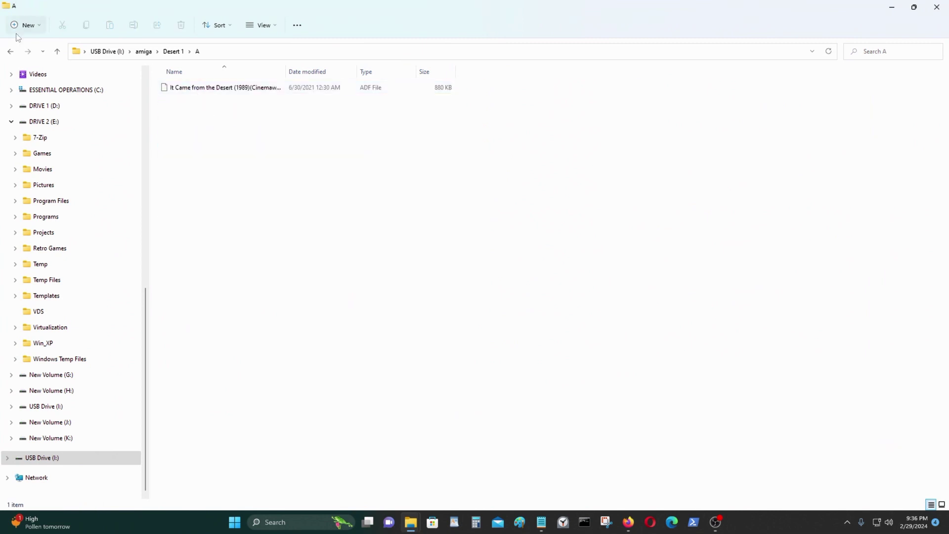
Go back to the Desert 1 folder and examine the full names of its It Came from the Desert disk files without renaming them.
{"action": "key", "text": "alt+Left"}
{"action": "left_click", "coordinate": [244, 133]}
{"action": "key", "text": "F2"}
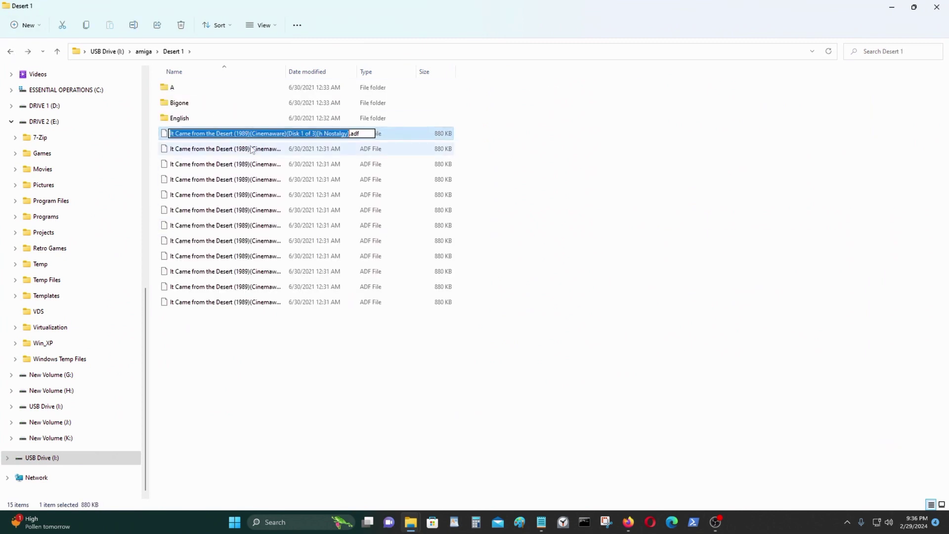
{"action": "left_click", "coordinate": [252, 149]}
{"action": "key", "text": "F2"}
{"action": "left_click", "coordinate": [255, 180]}
{"action": "key", "text": "F2"}
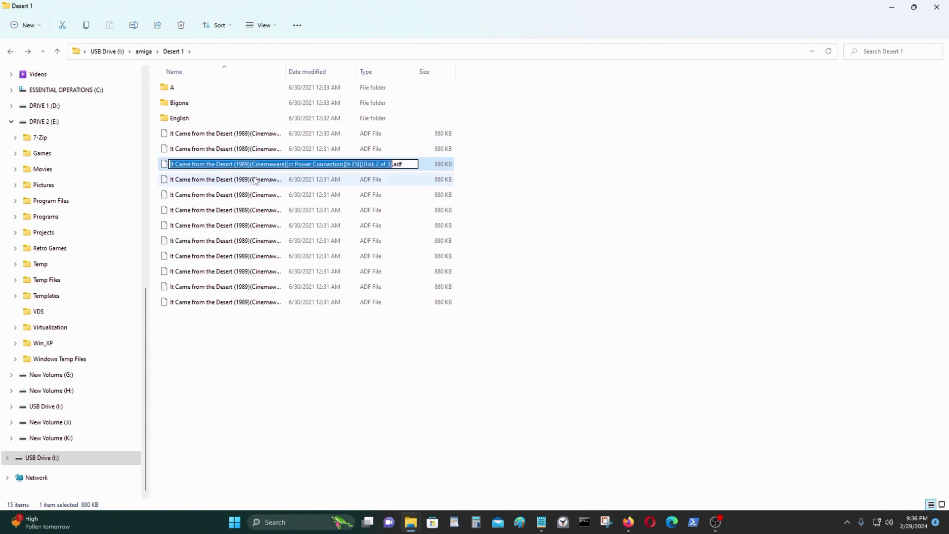
{"action": "key", "text": "Tab"}
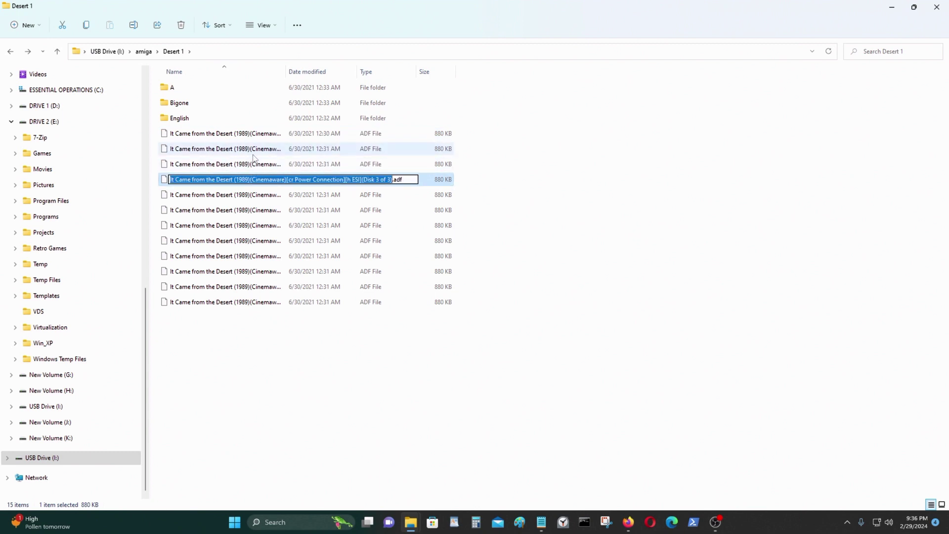
{"action": "left_click", "coordinate": [255, 135]}
{"action": "key", "text": "F2"}
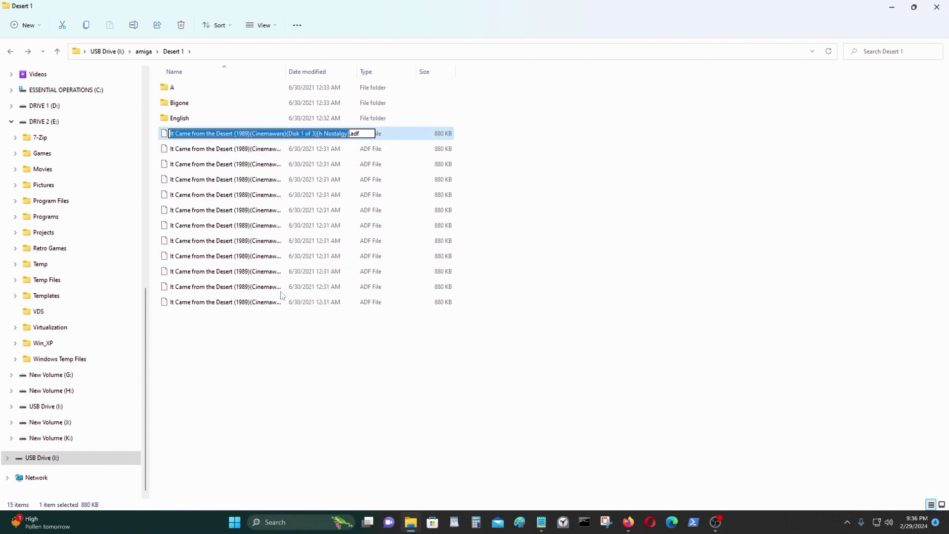
{"action": "left_click", "coordinate": [274, 212]}
{"action": "left_click", "coordinate": [274, 197]}
{"action": "key", "text": "F2"}
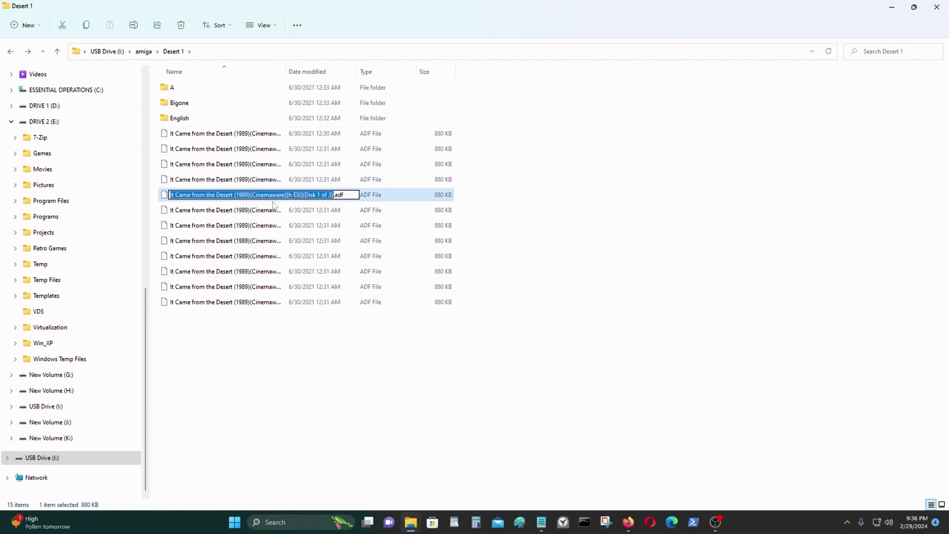
{"action": "left_click", "coordinate": [274, 210]}
{"action": "key", "text": "Up"}
{"action": "key", "text": "Up"}
{"action": "key", "text": "Up"}
{"action": "key", "text": "Up"}
{"action": "key", "text": "Up"}
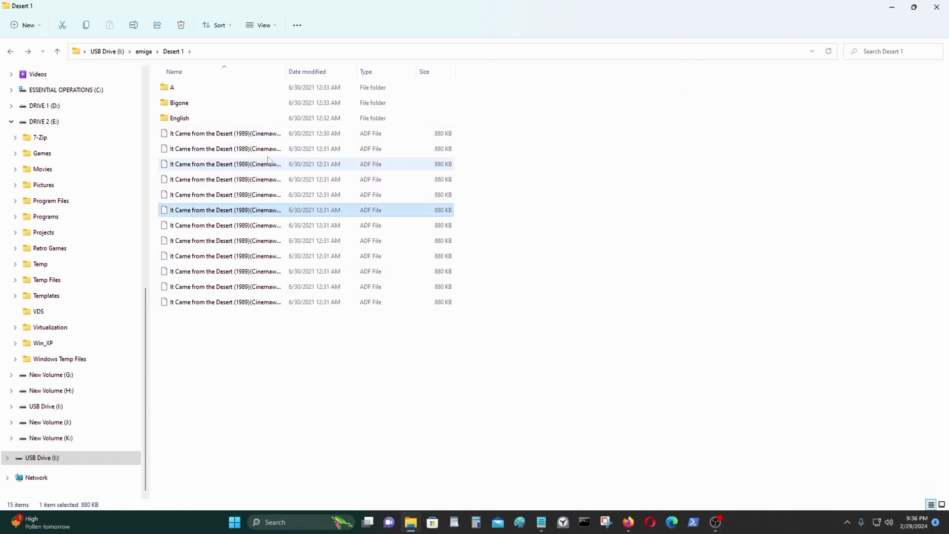
{"action": "left_click_drag", "start_coordinate": [296, 343], "coordinate": [258, 231]}
Return to the amiga folder, open Desert II, and look through its disk files.
{"action": "left_click", "coordinate": [10, 51]}
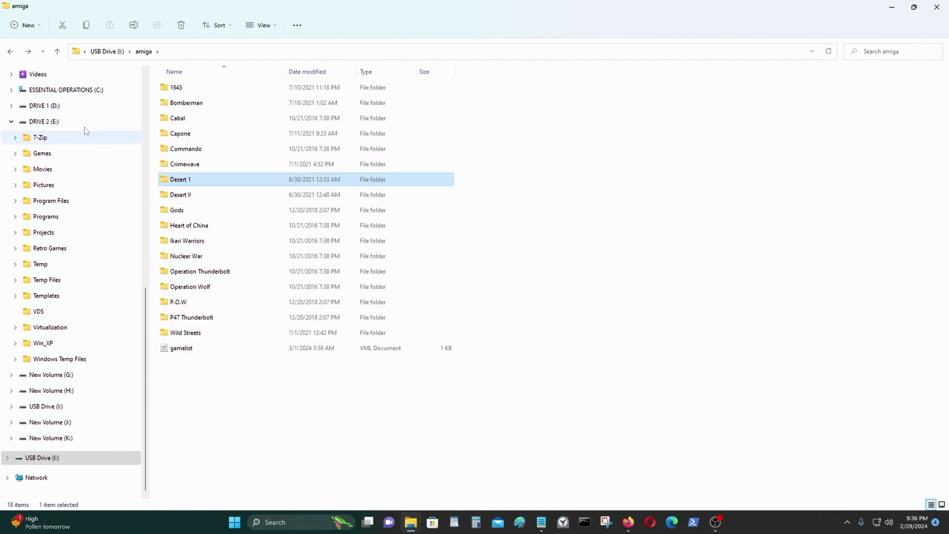
{"action": "double_click", "coordinate": [222, 194]}
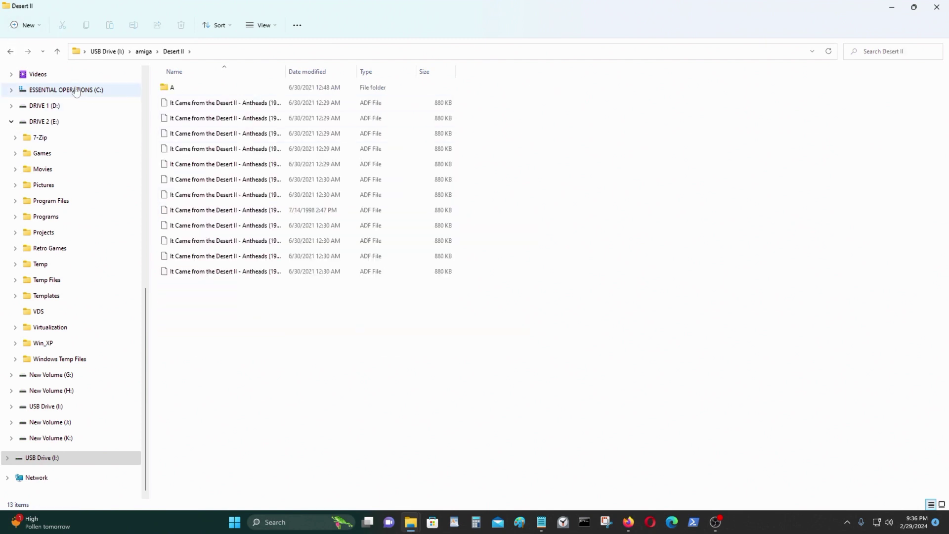
{"action": "left_click", "coordinate": [181, 104]}
{"action": "left_click", "coordinate": [180, 121]}
{"action": "left_click", "coordinate": [214, 161]}
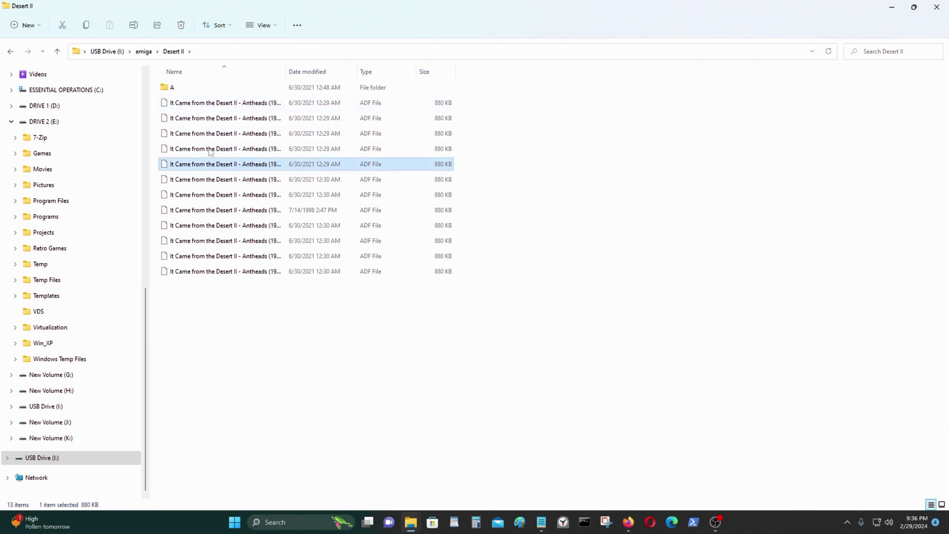
Open the Gods folder inside amiga and clear the old Nuclear War disk list from the Notepad document.
{"action": "left_click", "coordinate": [11, 52]}
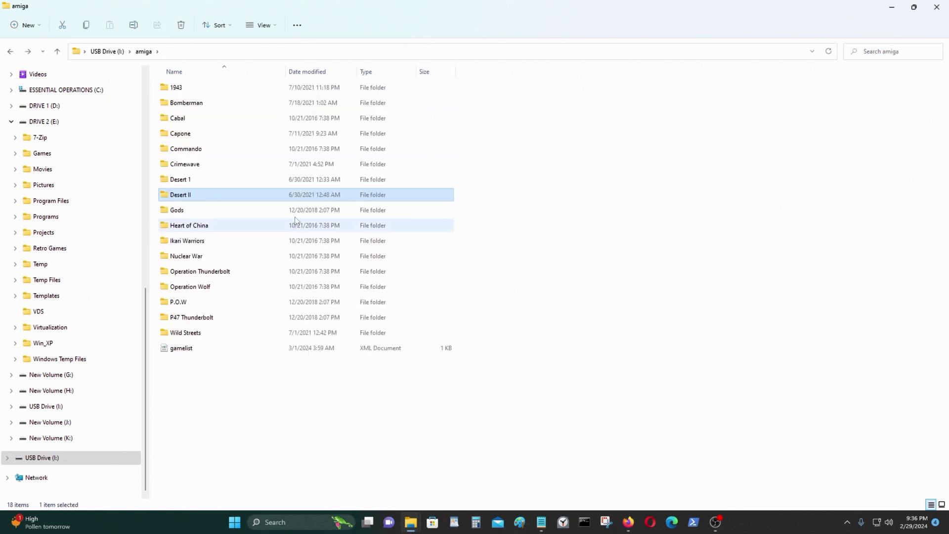
{"action": "double_click", "coordinate": [265, 217]}
{"action": "left_click", "coordinate": [236, 107]}
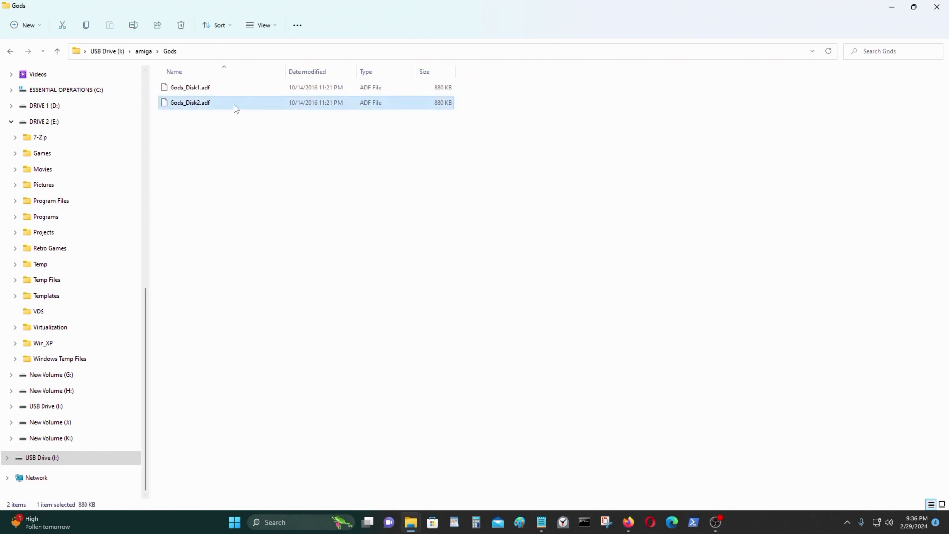
{"action": "left_click", "coordinate": [456, 423]}
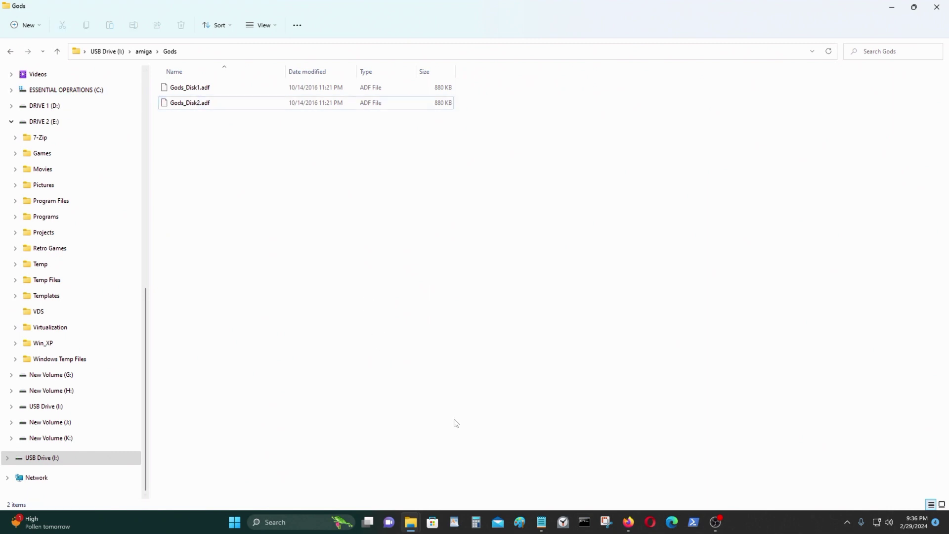
{"action": "left_click", "coordinate": [541, 522]}
{"action": "left_click_drag", "start_coordinate": [541, 259], "coordinate": [326, 246]}
{"action": "key", "text": "Delete"}
Copy the full file name Gods_Disk1.adf from the Gods folder onto the first line of the Notepad document.
{"action": "left_click", "coordinate": [210, 88]}
{"action": "key", "text": "F2"}
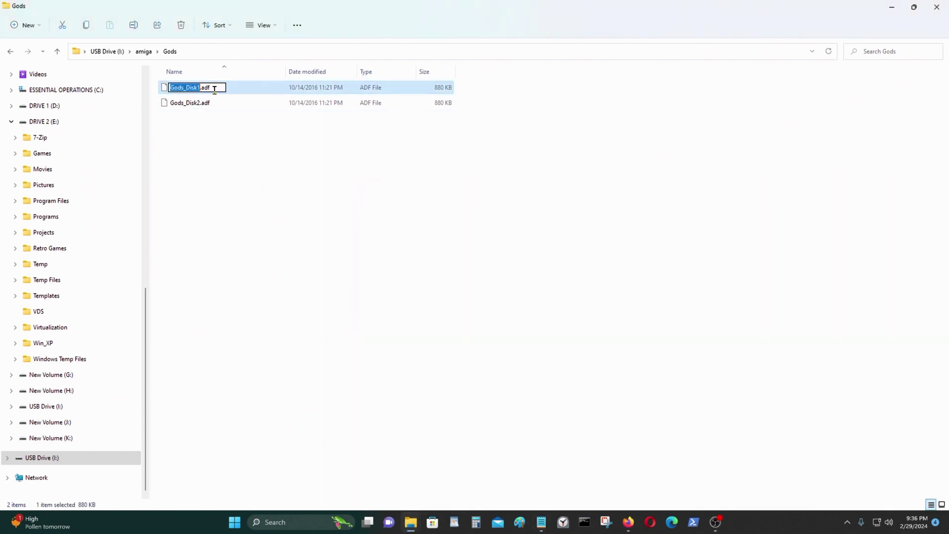
{"action": "left_click", "coordinate": [399, 230]}
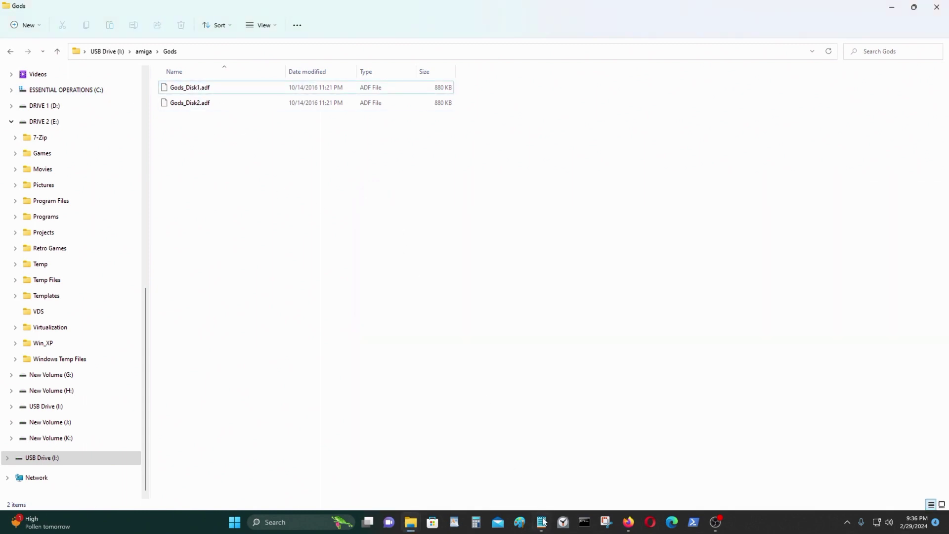
{"action": "left_click", "coordinate": [542, 522]}
{"action": "type", "text": "Gods_Disk1.adf"}
Copy the full file name Gods_Disk2.adf onto the second line of the Notepad document.
{"action": "left_click", "coordinate": [213, 103]}
{"action": "key", "text": "F2"}
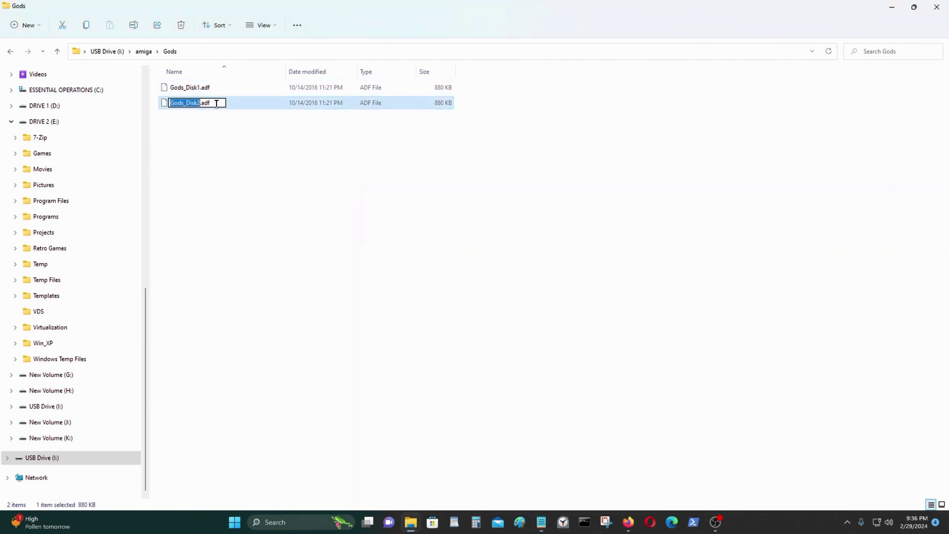
{"action": "key", "text": "ctrl+a"}
{"action": "left_click", "coordinate": [542, 522]}
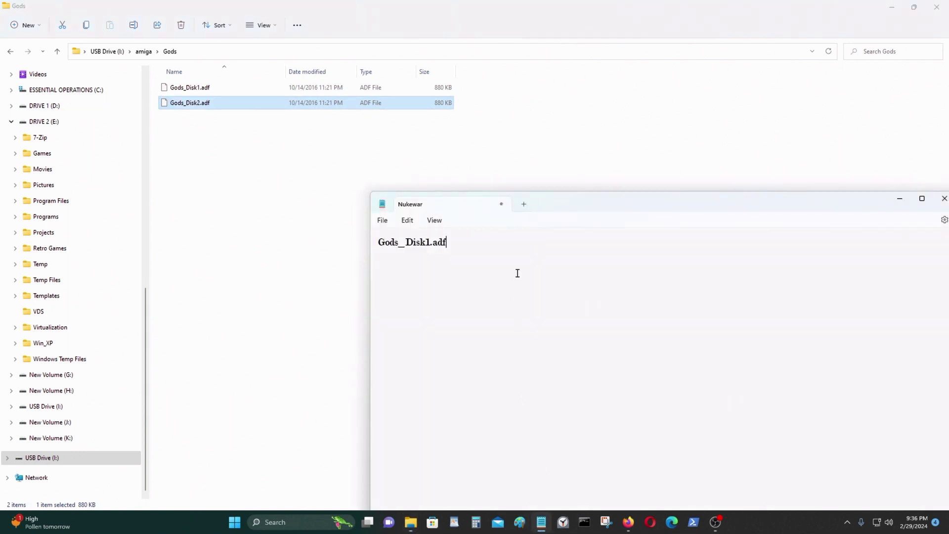
{"action": "type", "text": "Gods_Disk2.adf"}
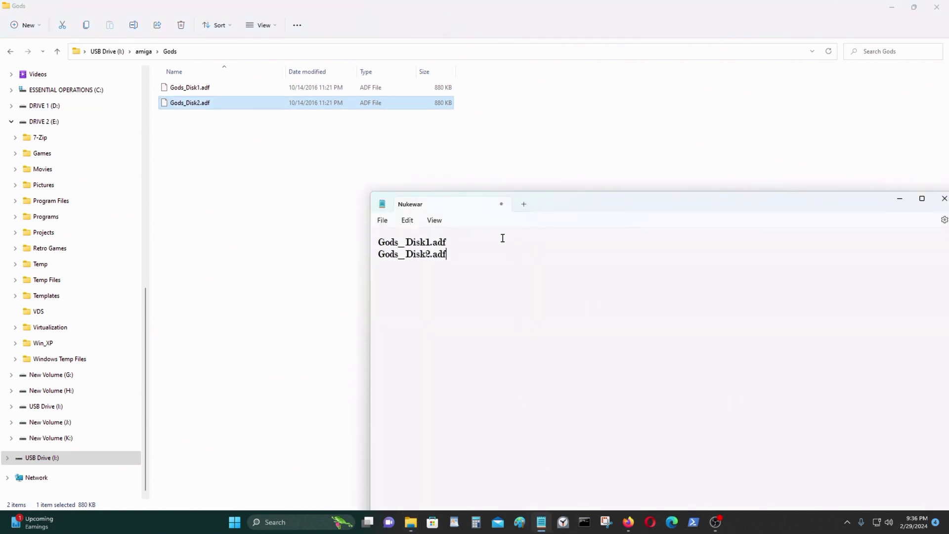
Start saving the disk list under a new name, using the copied path of the amiga\Gods folder on the USB drive as the location.
{"action": "left_click", "coordinate": [293, 51]}
{"action": "key", "text": "ctrl+c"}
{"action": "left_click", "coordinate": [542, 522]}
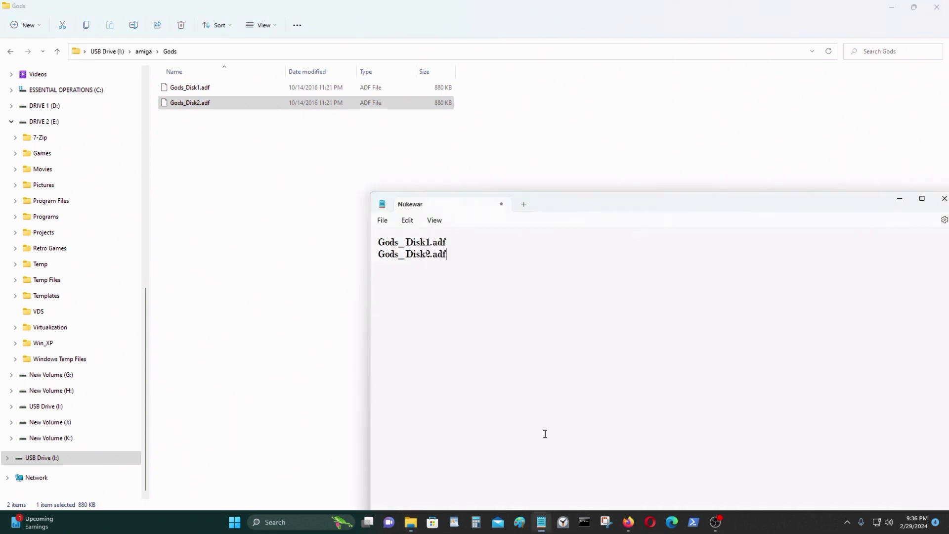
{"action": "left_click", "coordinate": [381, 221]}
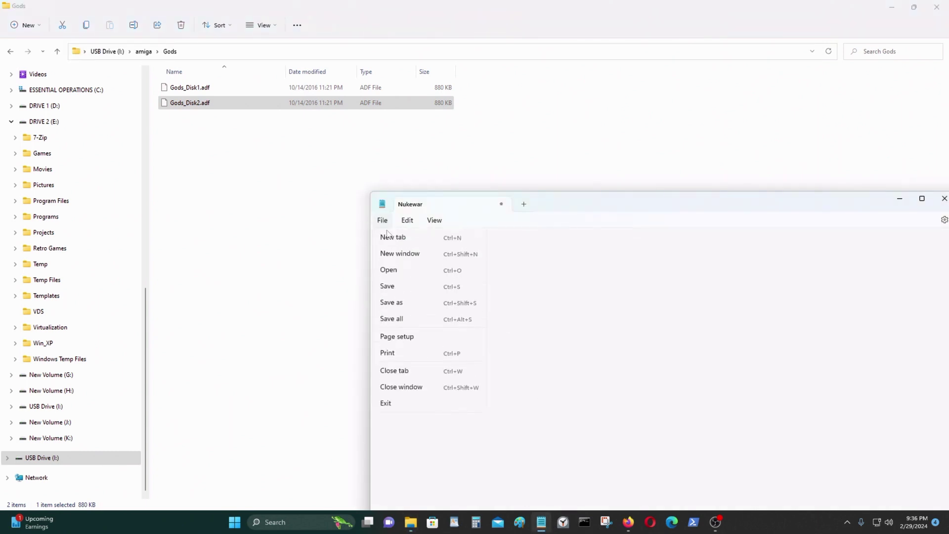
{"action": "left_click", "coordinate": [427, 306]}
{"action": "left_click", "coordinate": [688, 193]}
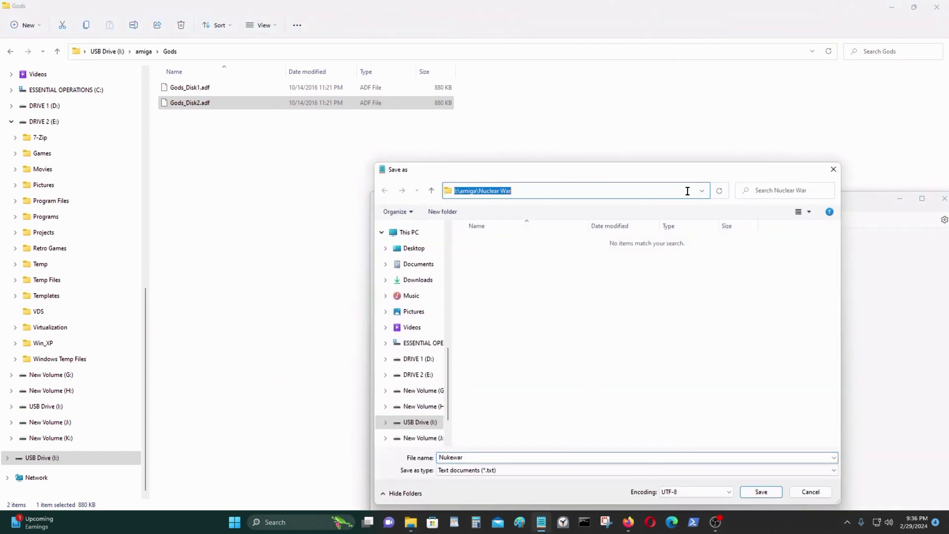
{"action": "key", "text": "ctrl+v"}
{"action": "key", "text": "Return"}
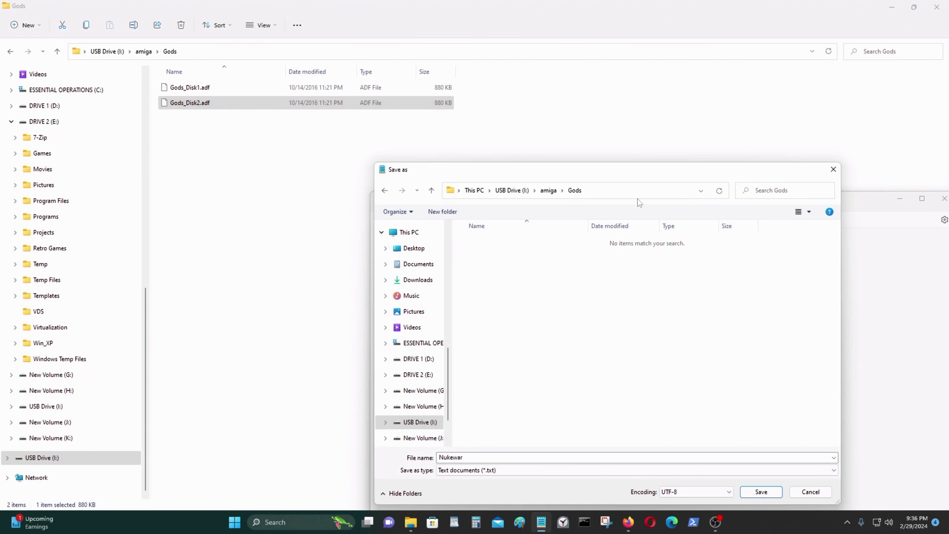
Save the disk list as Gods.m3u with type All files and close Notepad.
{"action": "left_click", "coordinate": [472, 470]}
{"action": "left_click", "coordinate": [479, 490]}
{"action": "double_click", "coordinate": [488, 459]}
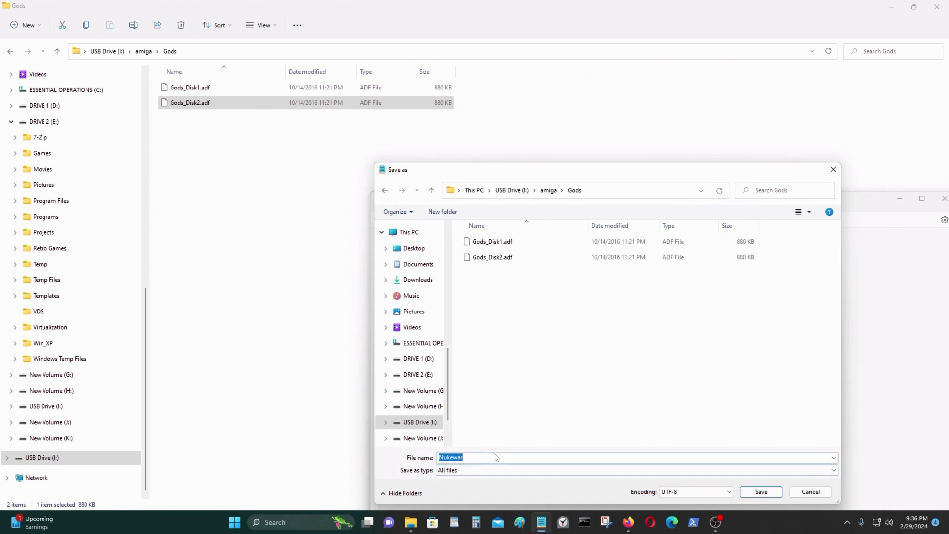
{"action": "type", "text": "Gods.m3u"}
{"action": "left_click", "coordinate": [762, 492]}
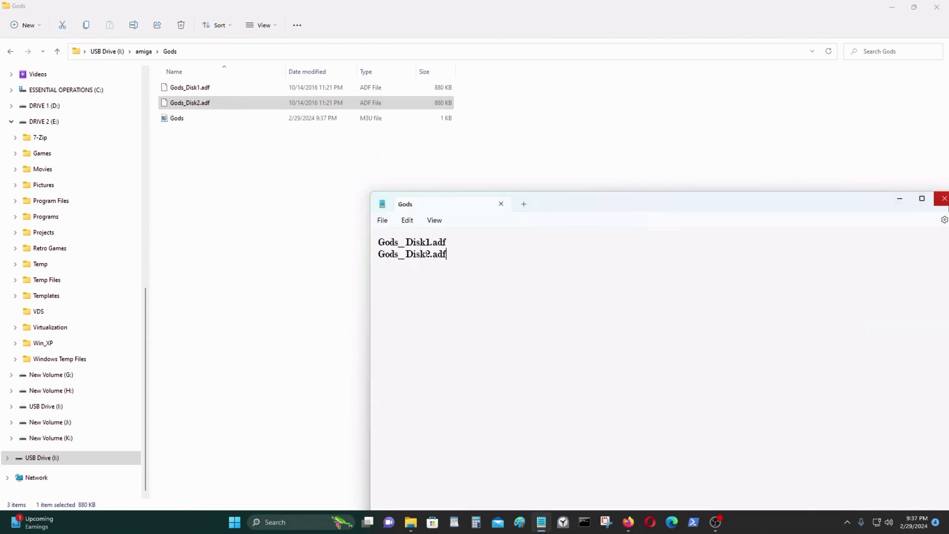
{"action": "left_click", "coordinate": [944, 199]}
Check the contents of the Commando and Bomberman folders, ending in the amiga folder with nothing selected.
{"action": "left_click", "coordinate": [10, 52]}
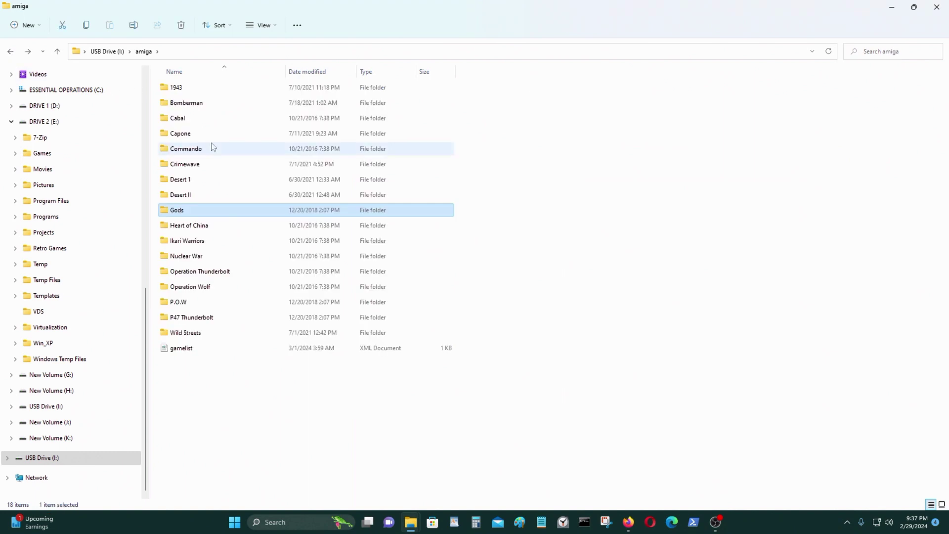
{"action": "double_click", "coordinate": [218, 148]}
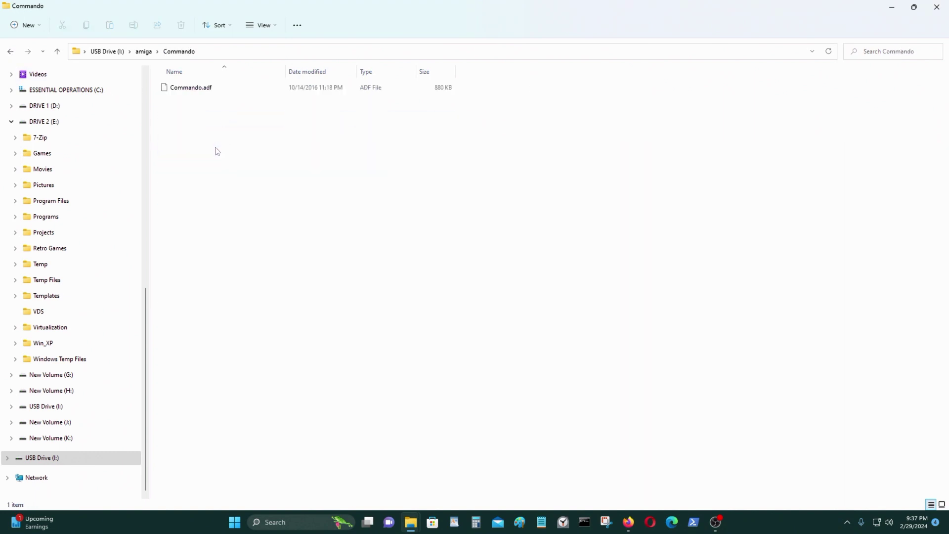
{"action": "left_click", "coordinate": [11, 49]}
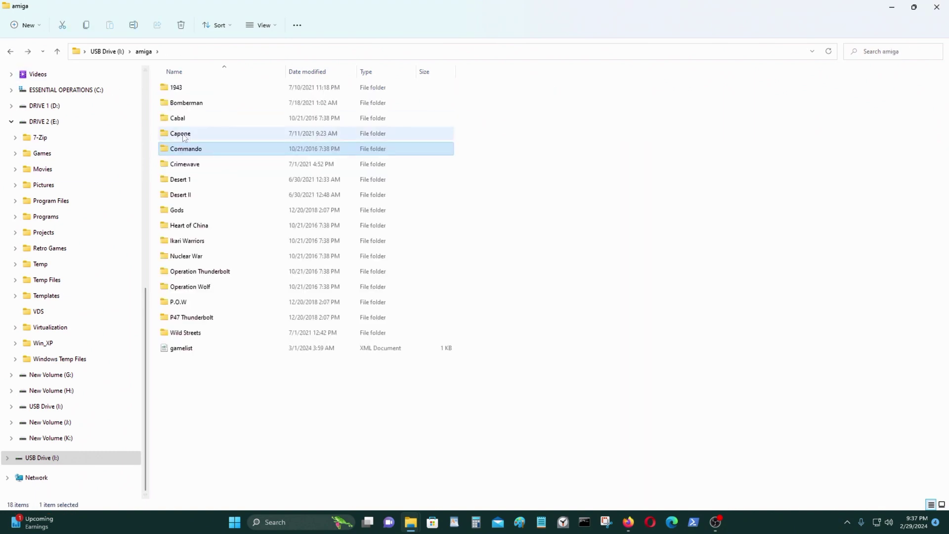
{"action": "double_click", "coordinate": [212, 103]}
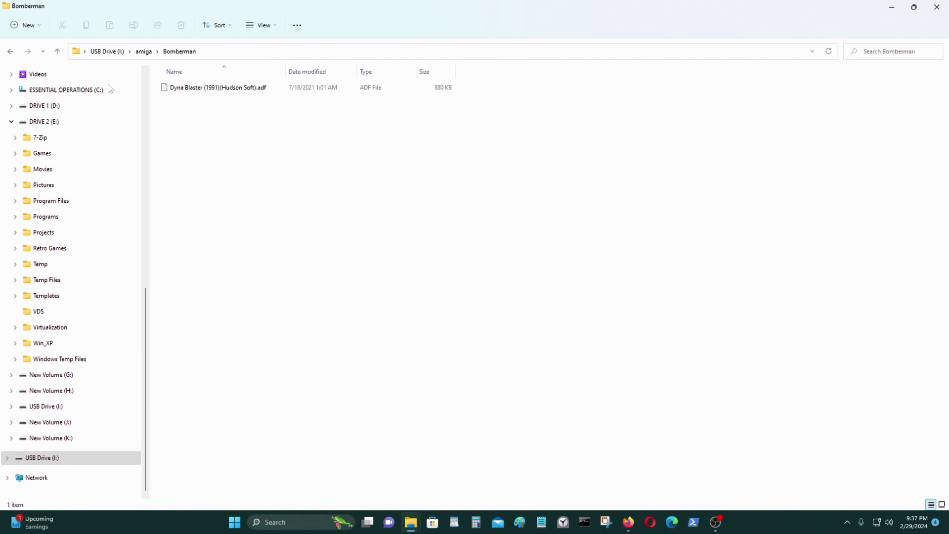
{"action": "left_click", "coordinate": [10, 52]}
{"action": "left_click", "coordinate": [319, 391]}
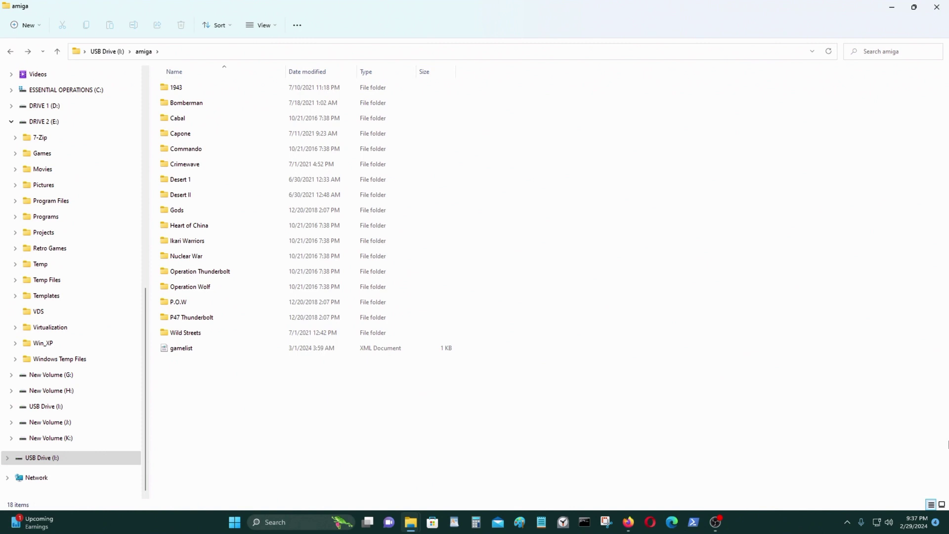
Show the safe-removal options for the USB SD Card Reader and dismiss them.
{"action": "left_click", "coordinate": [848, 522]}
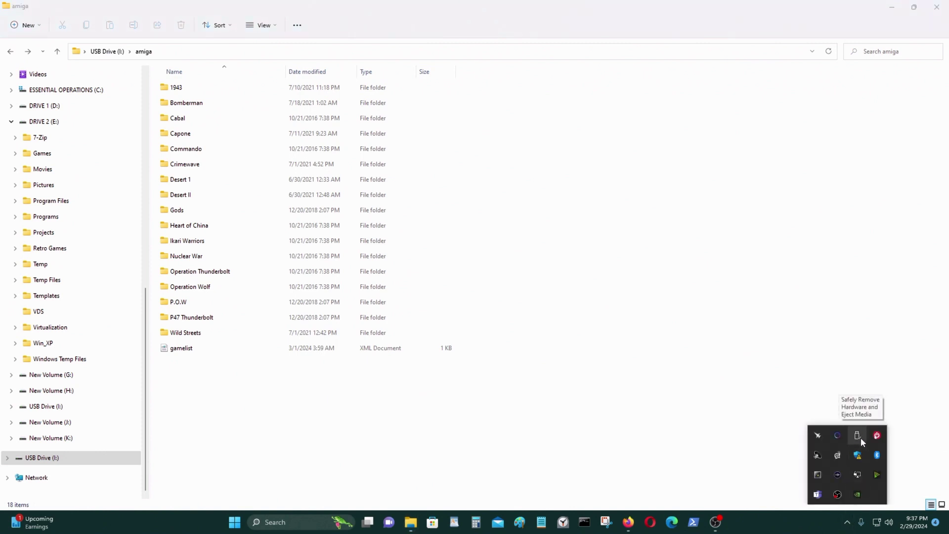
{"action": "left_click", "coordinate": [861, 437]}
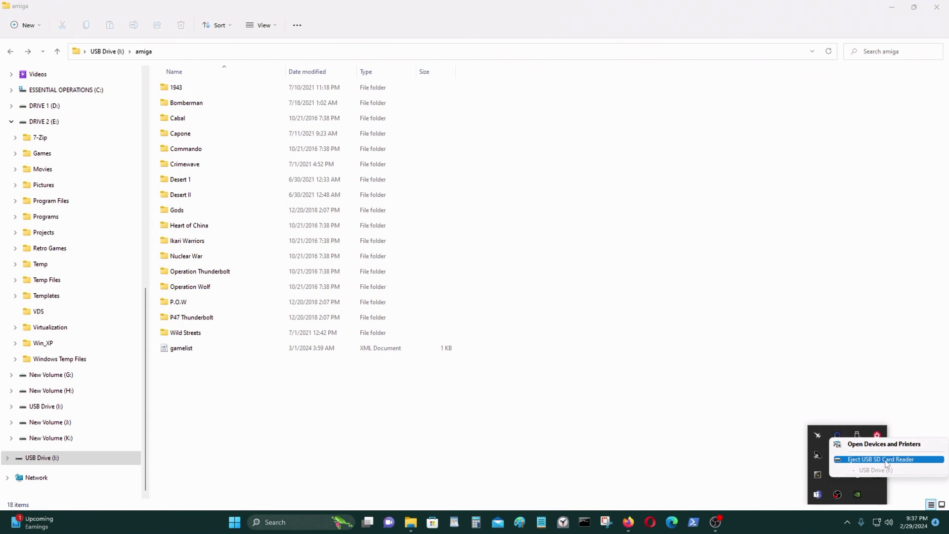
{"action": "left_click", "coordinate": [589, 459]}
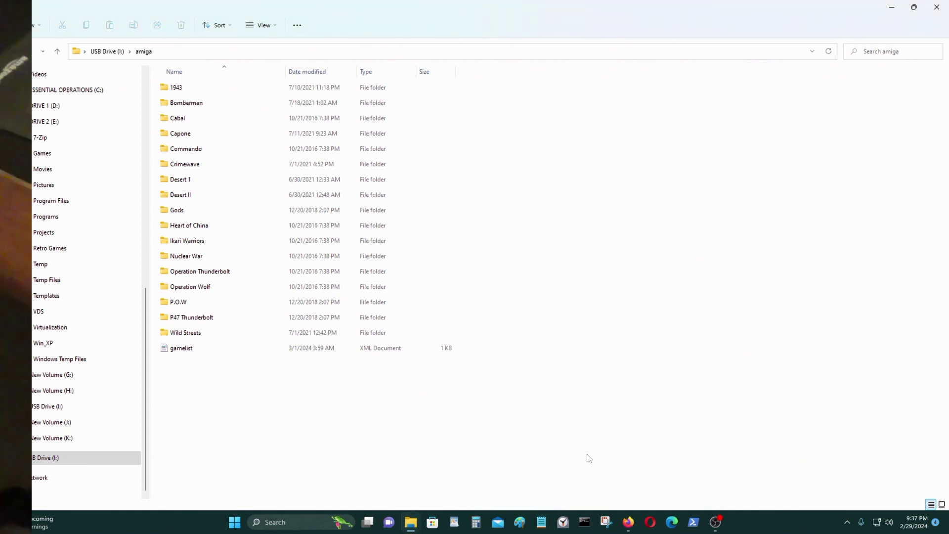